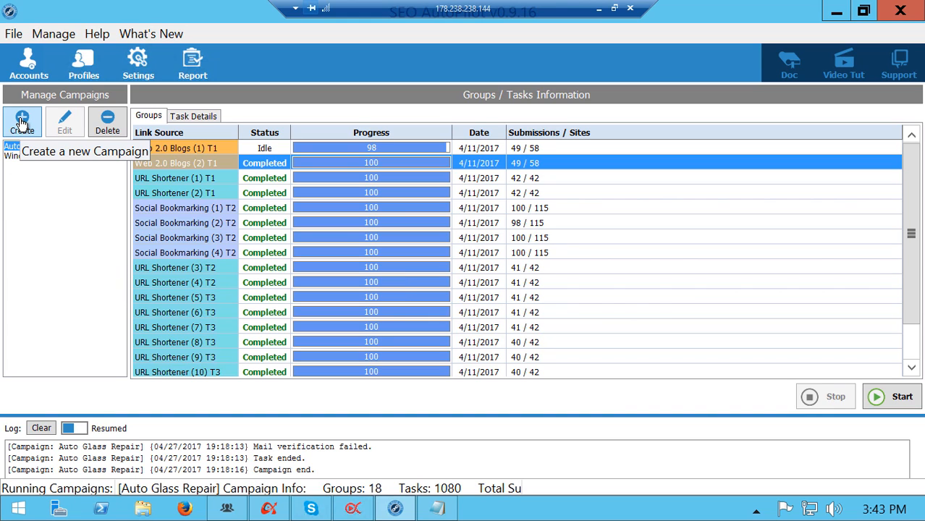
Step: Create a new campaign named "Auto Glass G"
left_click(22, 121)
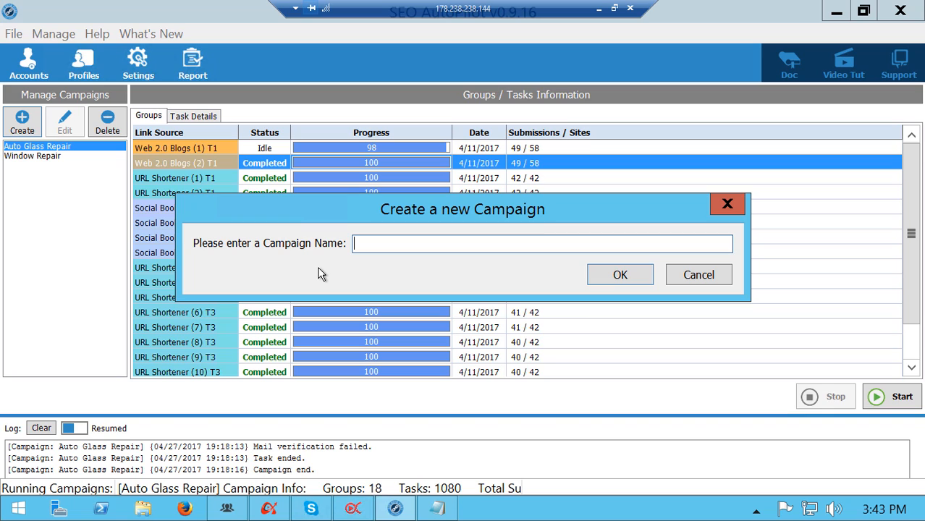
type("Auto Glass G")
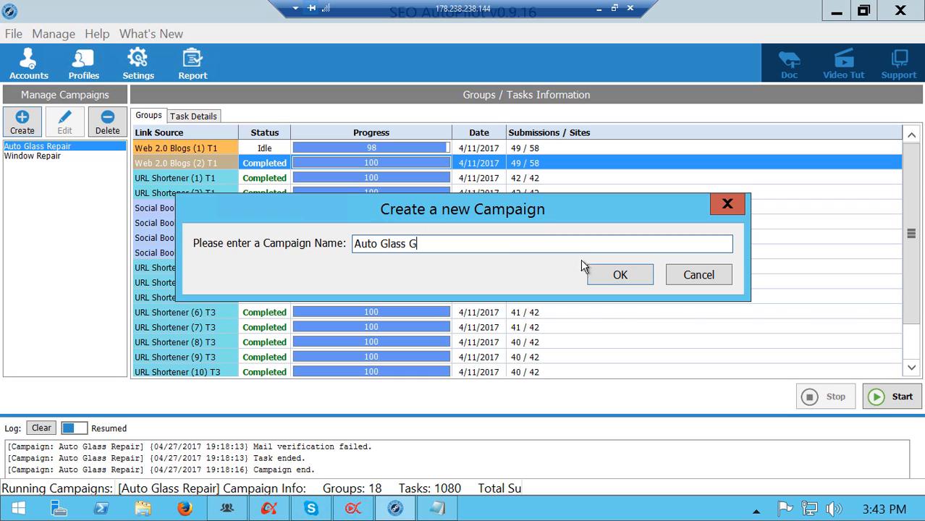
left_click(620, 277)
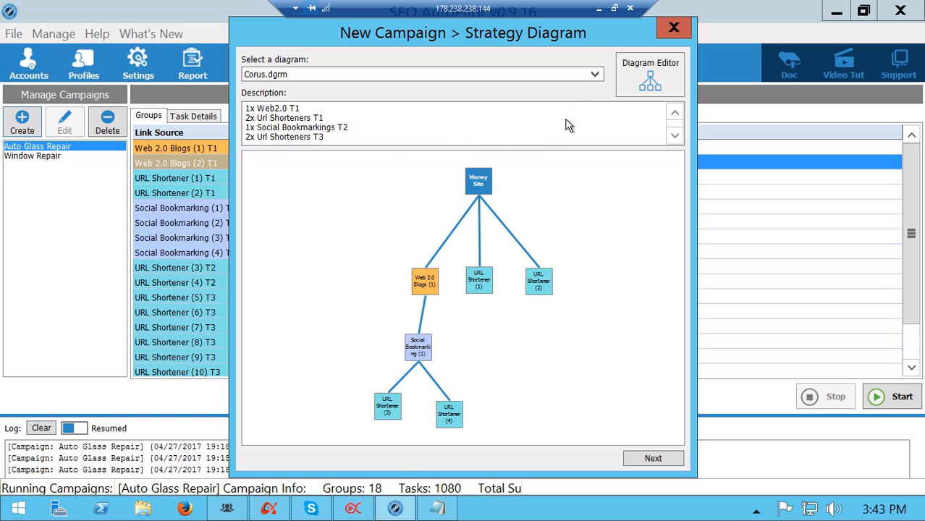
Step: Preview the One by One, Icarus, Daedalus and Corus strategy diagrams for the new campaign
left_click(594, 77)
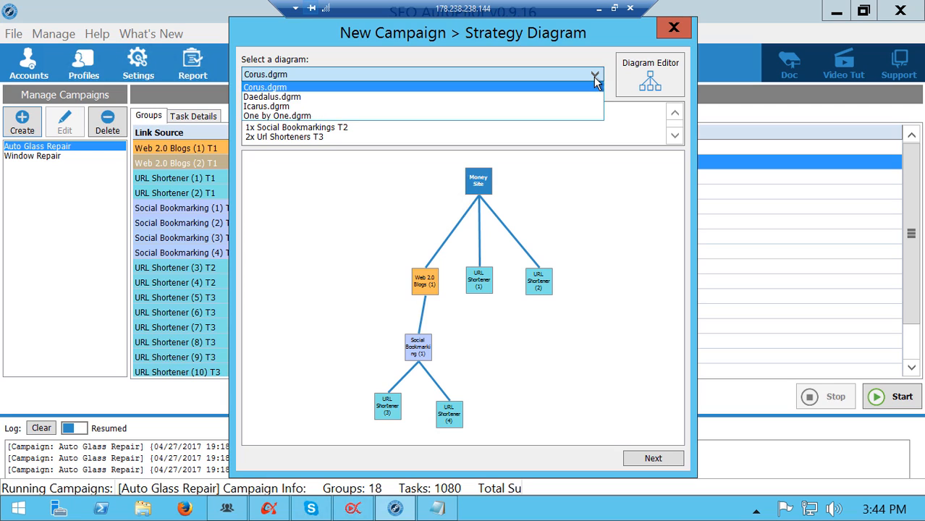
left_click(314, 117)
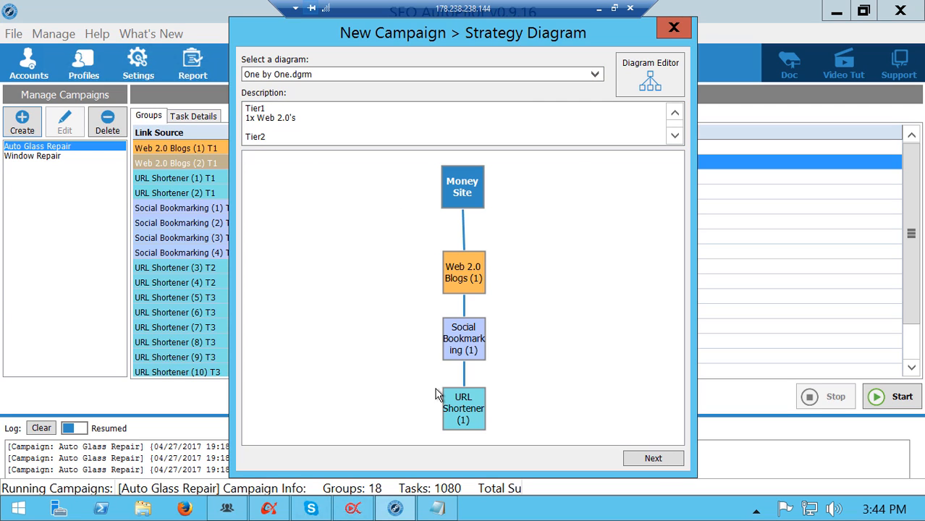
left_click(595, 76)
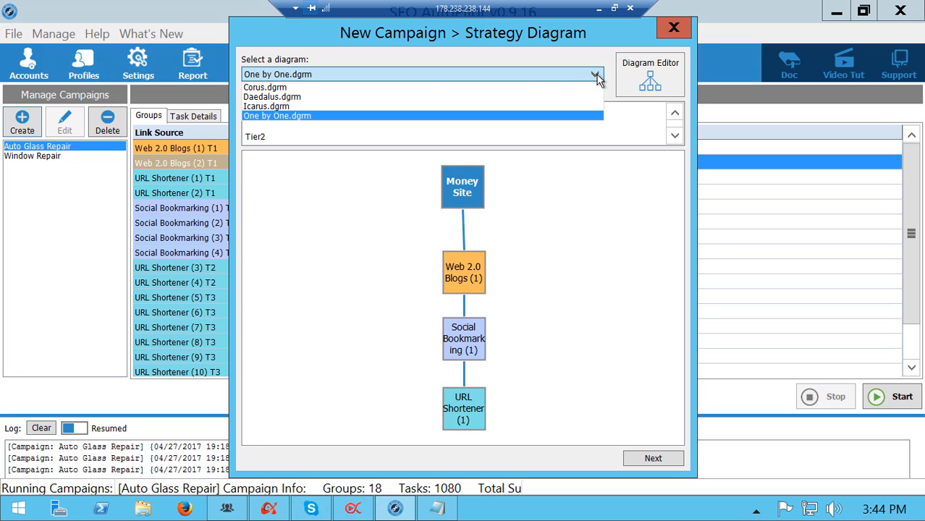
left_click(289, 106)
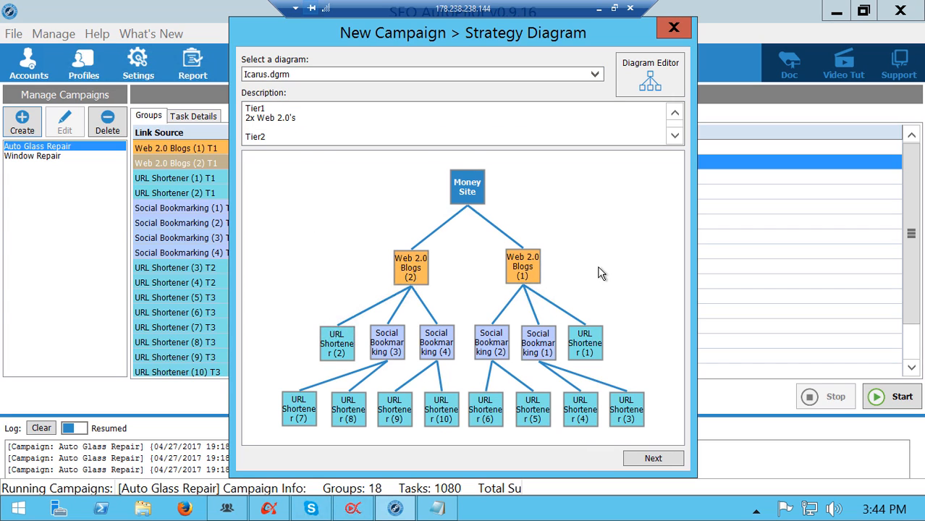
left_click(594, 74)
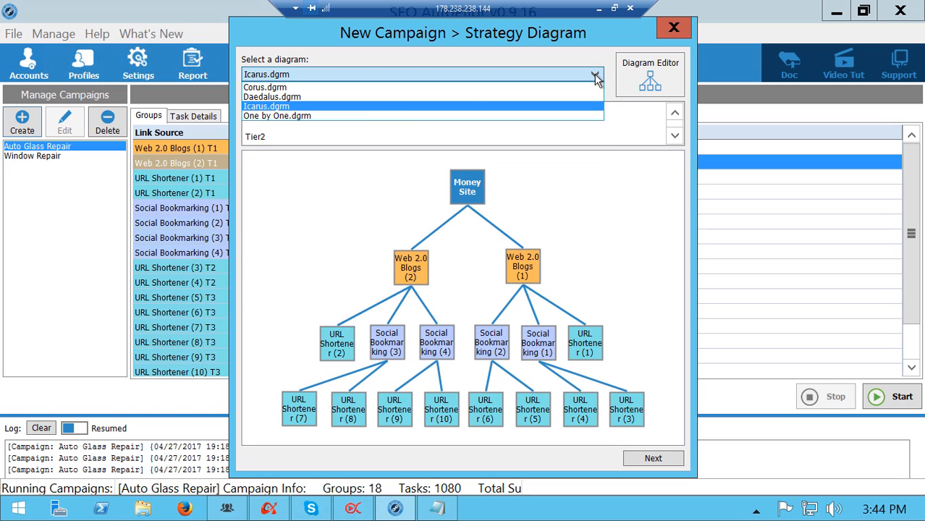
left_click(370, 98)
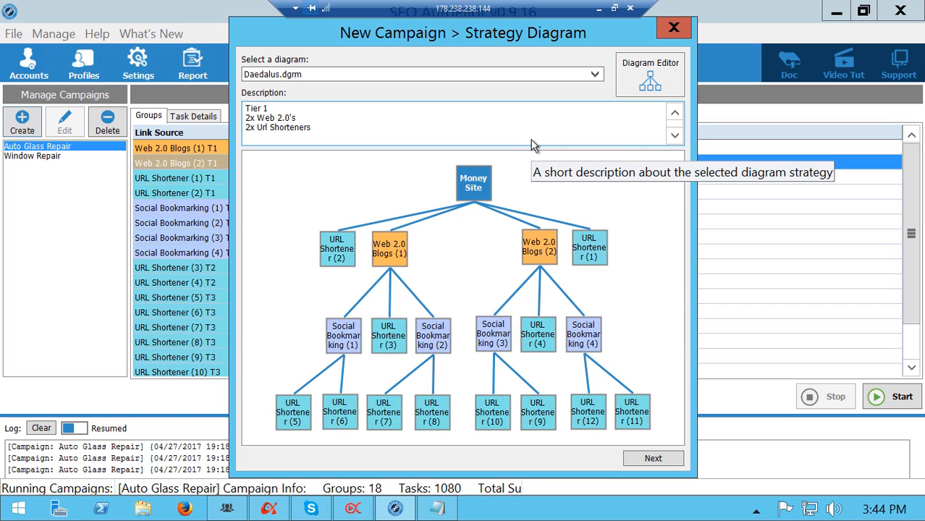
left_click(595, 76)
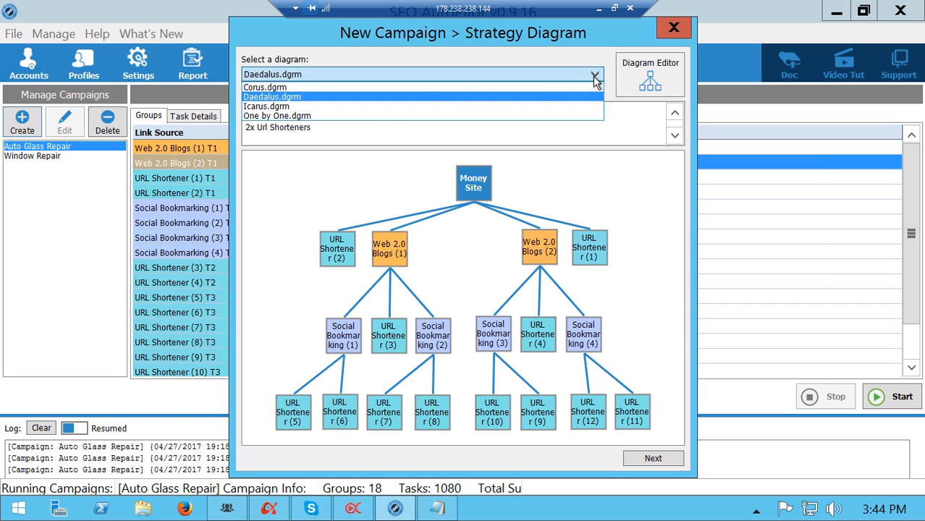
left_click(299, 89)
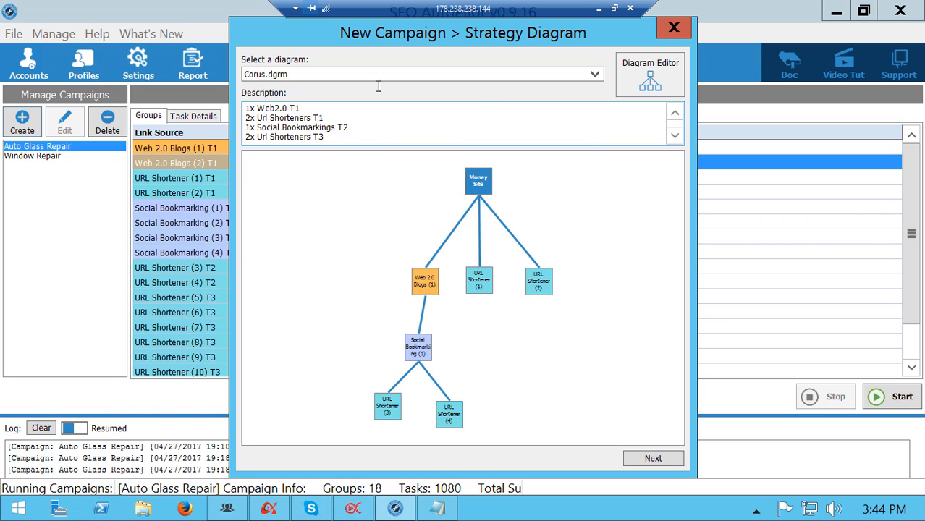
Step: Choose the One by One.dgrm strategy diagram and continue to the campaign settings
left_click(596, 75)
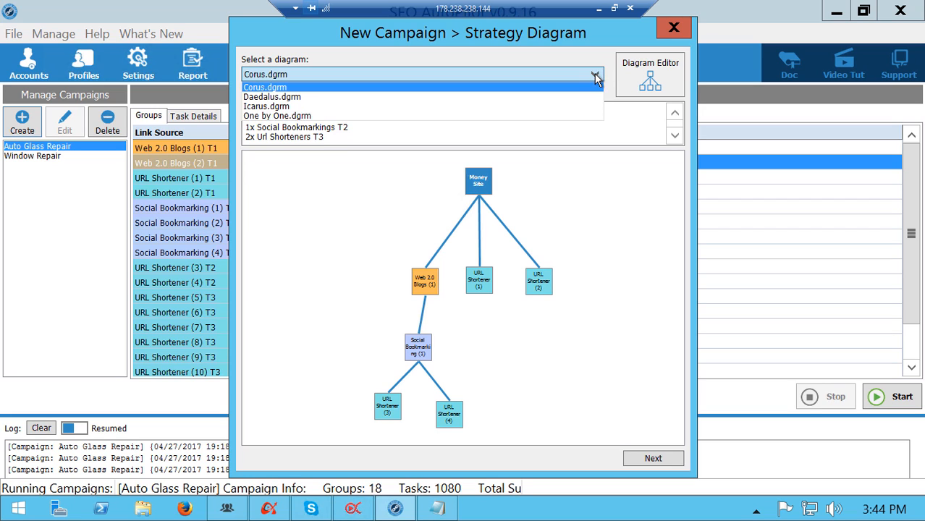
left_click(313, 118)
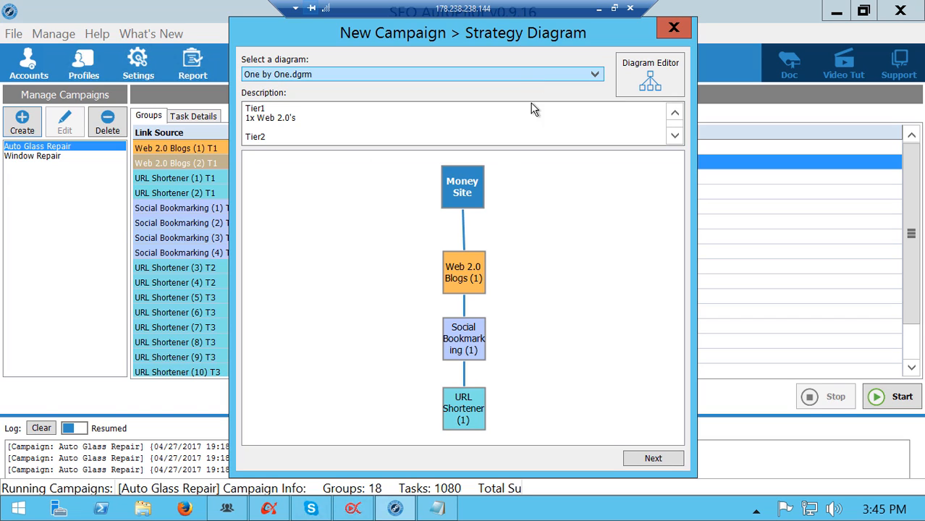
left_click(655, 458)
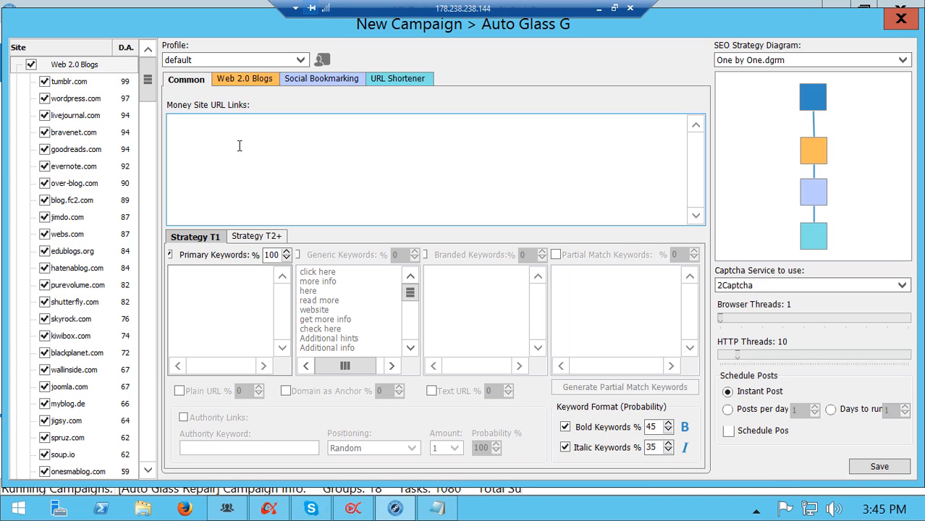
left_click(183, 130)
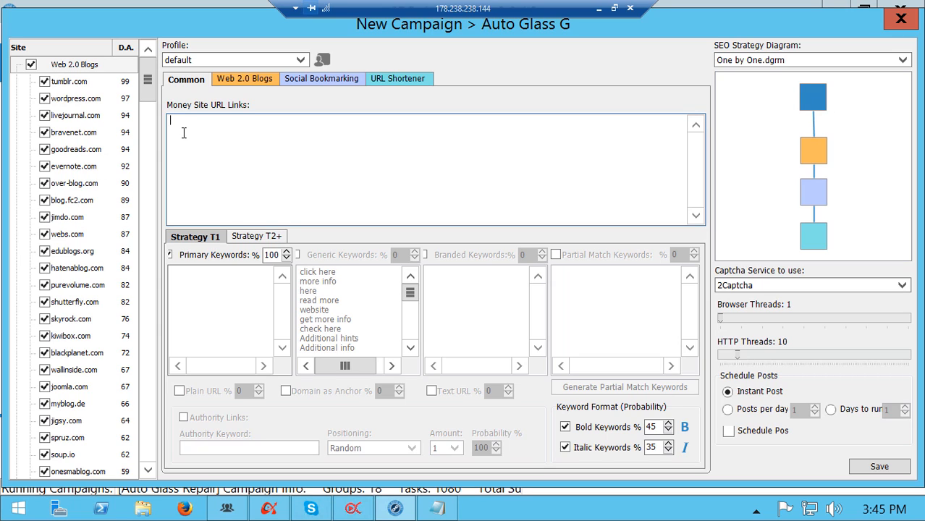
type("http://instantautoglassrepair")
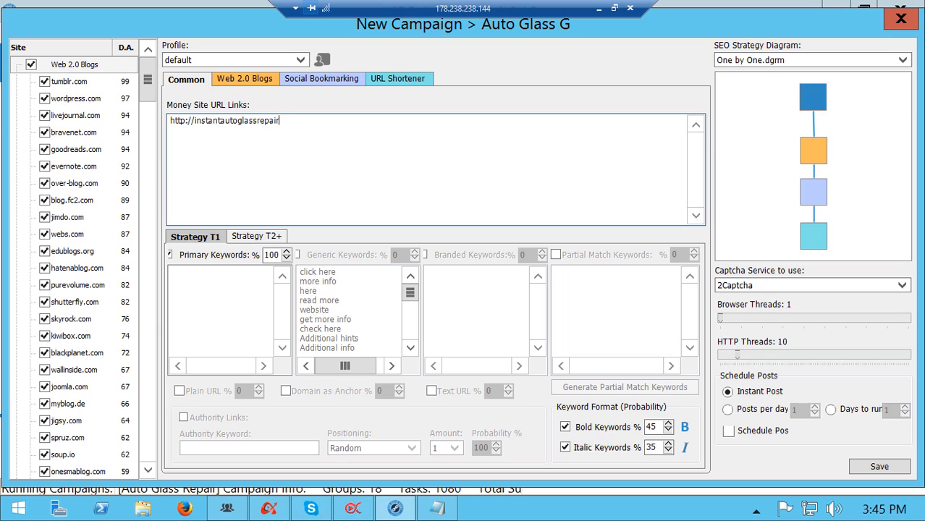
type("om")
Step: Copy all the windshield repair keywords from the new 44 file in Notepad++ and paste them into the campaign's Tier 1 Primary Keywords
left_click(599, 8)
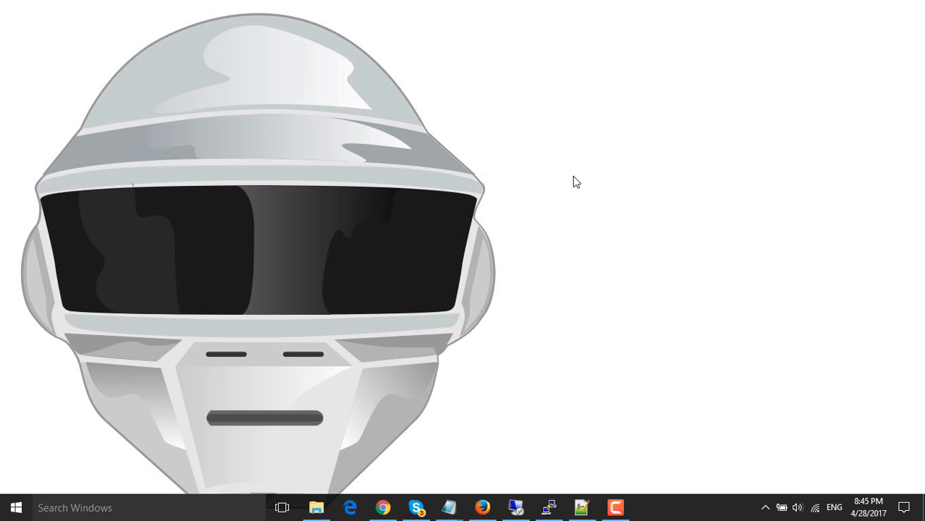
left_click(581, 507)
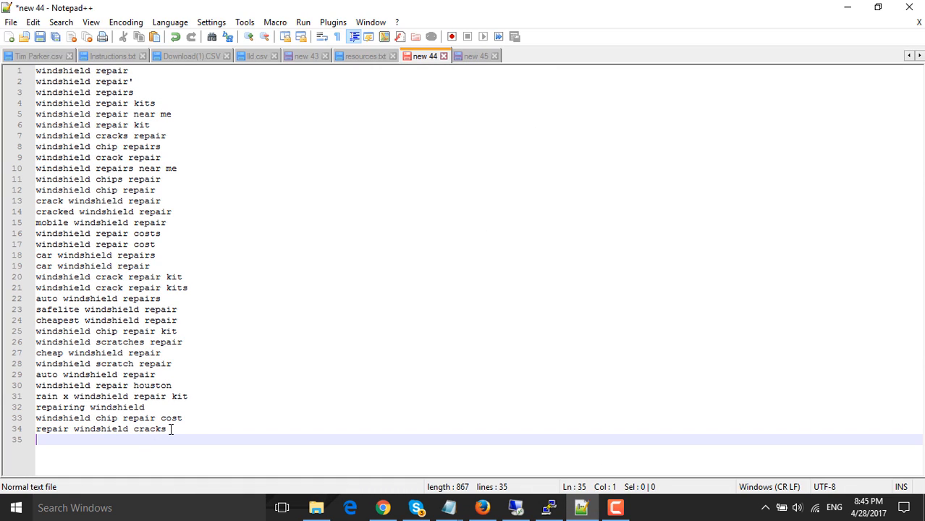
left_click_drag(171, 429, 13, 66)
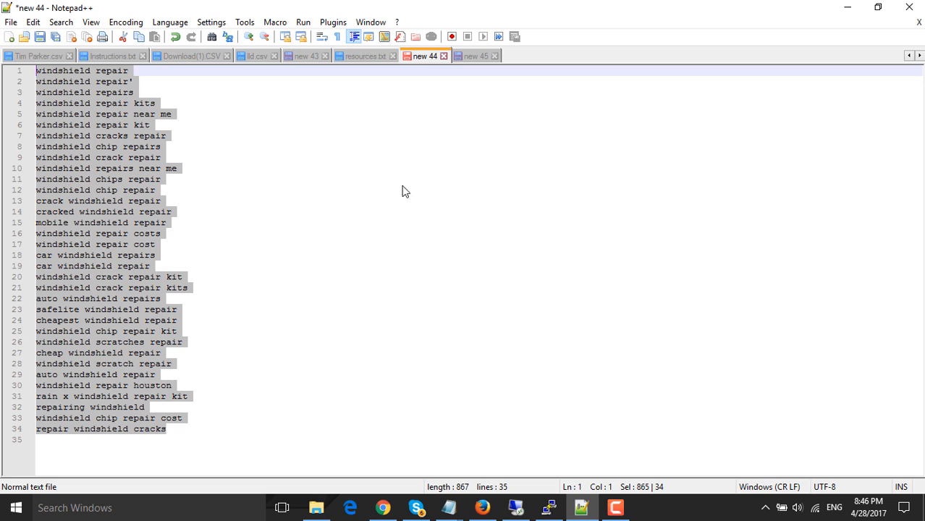
left_click(518, 511)
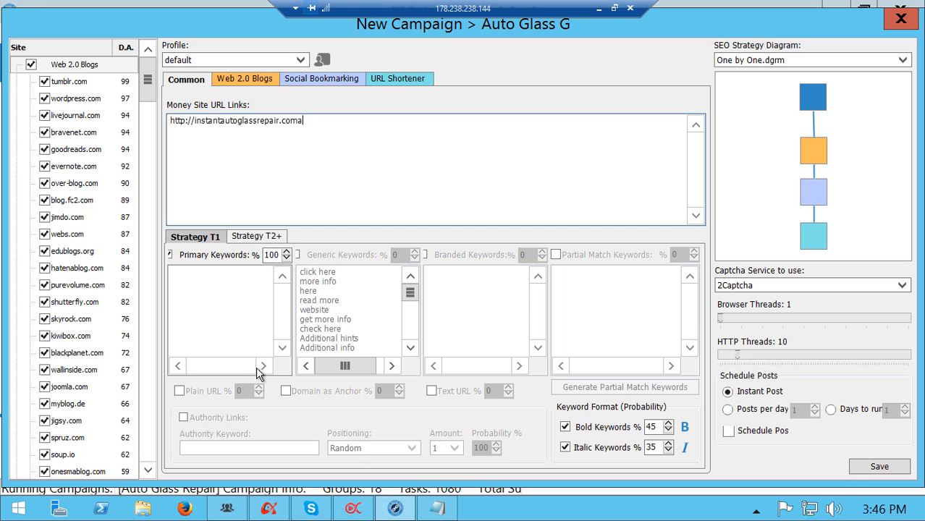
left_click(175, 279)
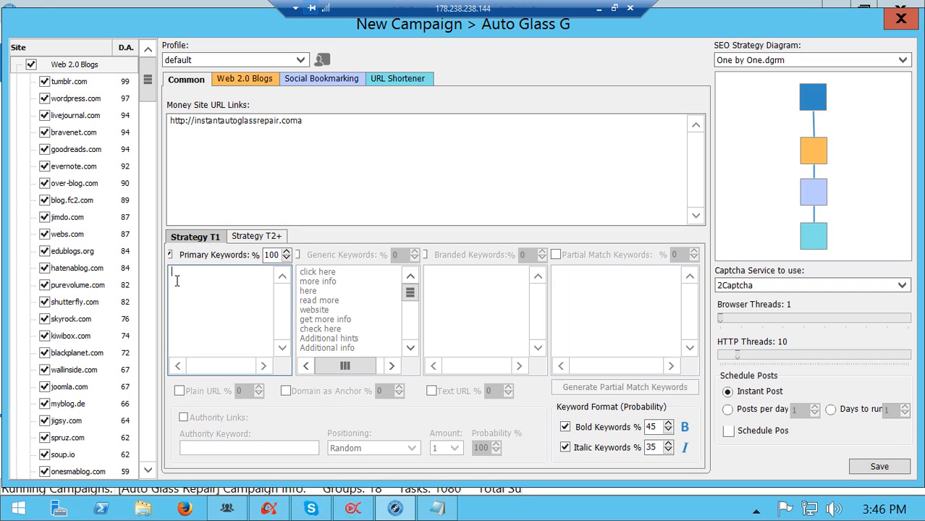
key("ctrl+v")
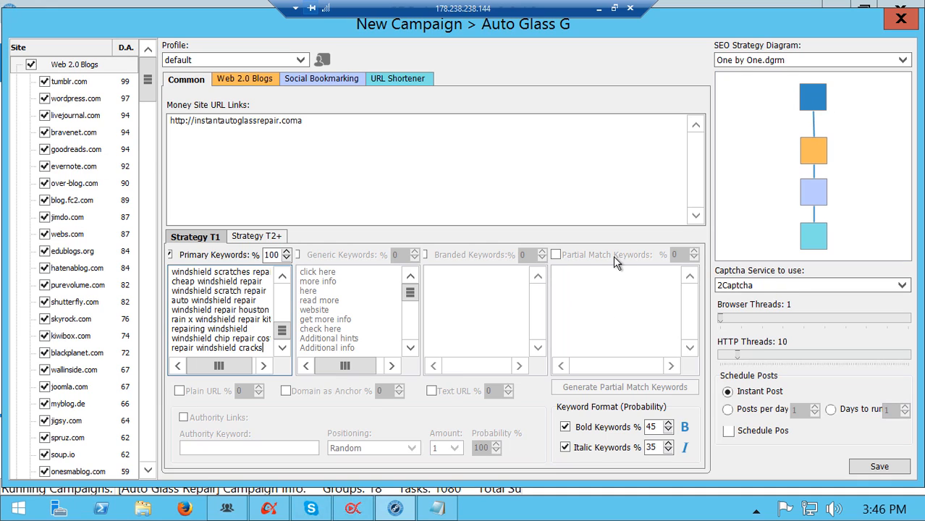
Step: Enable Partial Match Keywords for Tier 1 and generate them in English US
left_click(555, 255)
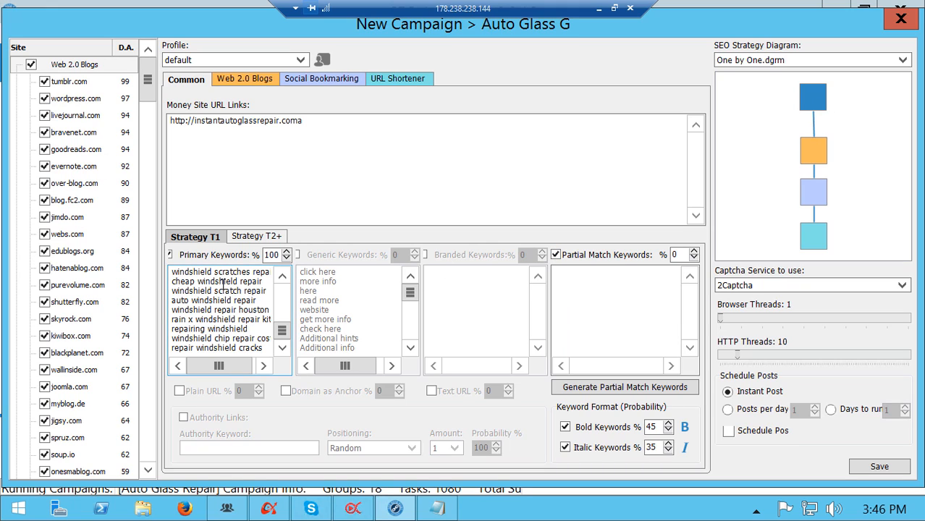
left_click(612, 387)
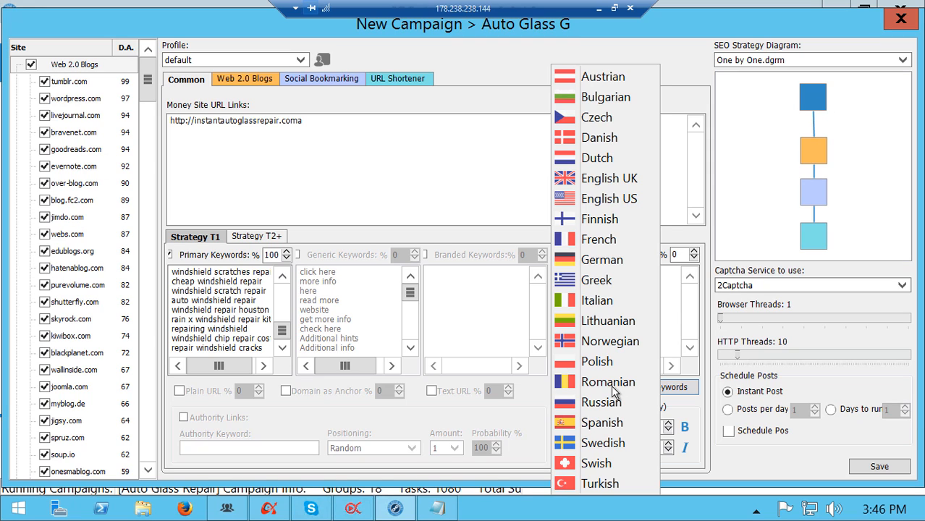
left_click(612, 197)
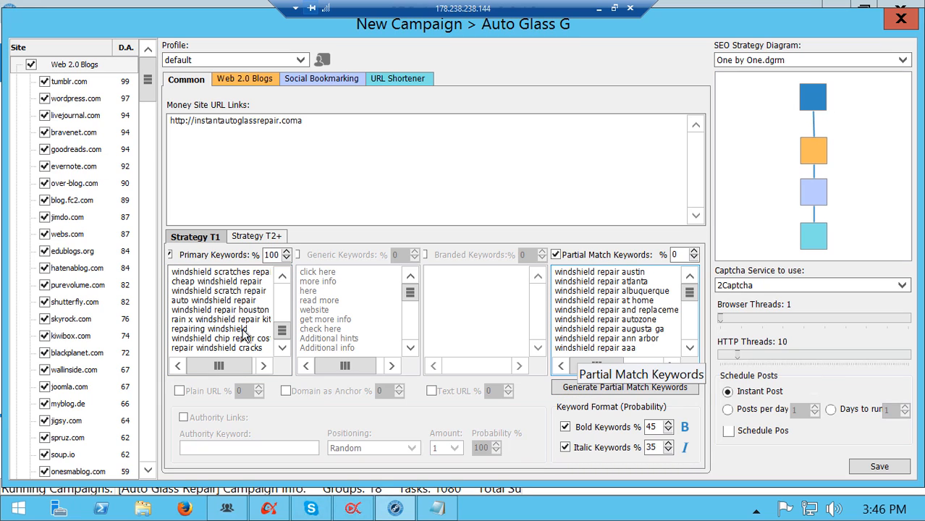
Step: Enable Generic Keywords and set the Tier 1 percentages to 50 for Primary Keywords and 10 for Generic Keywords
left_click(298, 255)
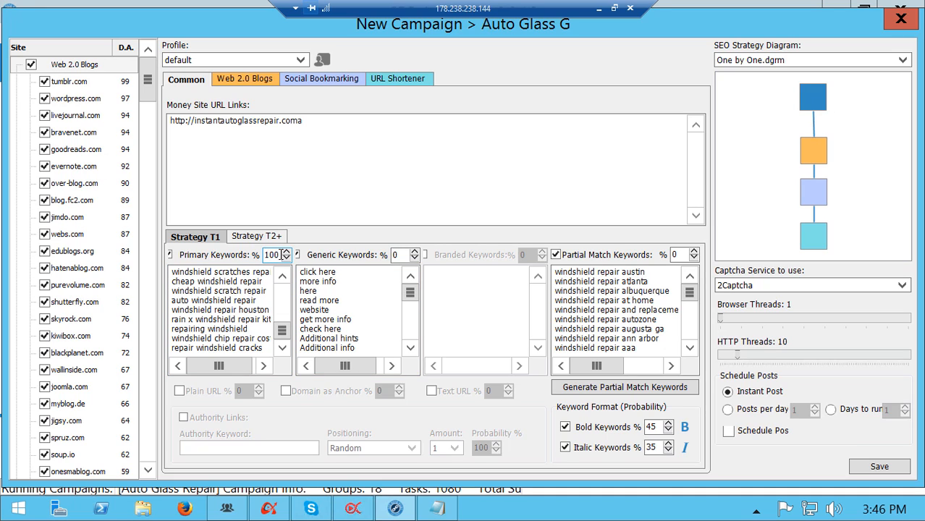
left_click_drag(282, 255, 262, 255)
double_click(265, 254)
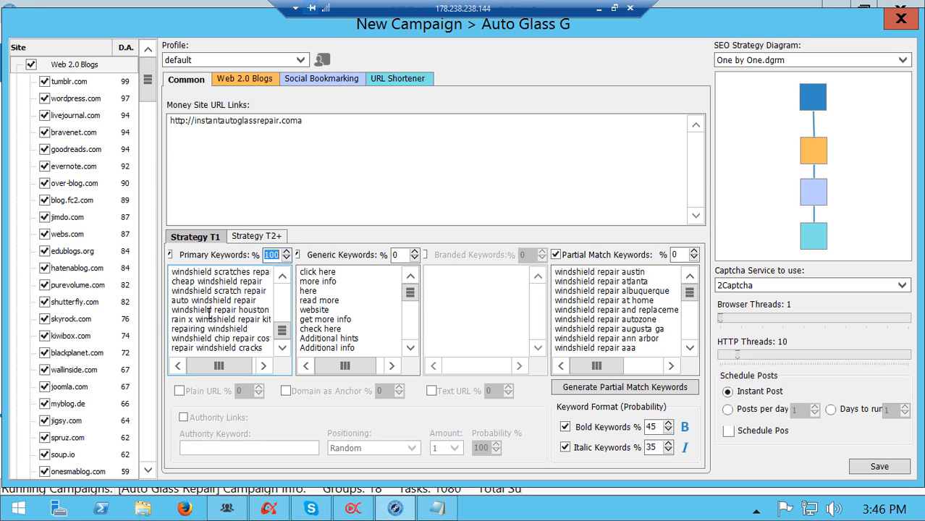
type("50")
left_click(398, 252)
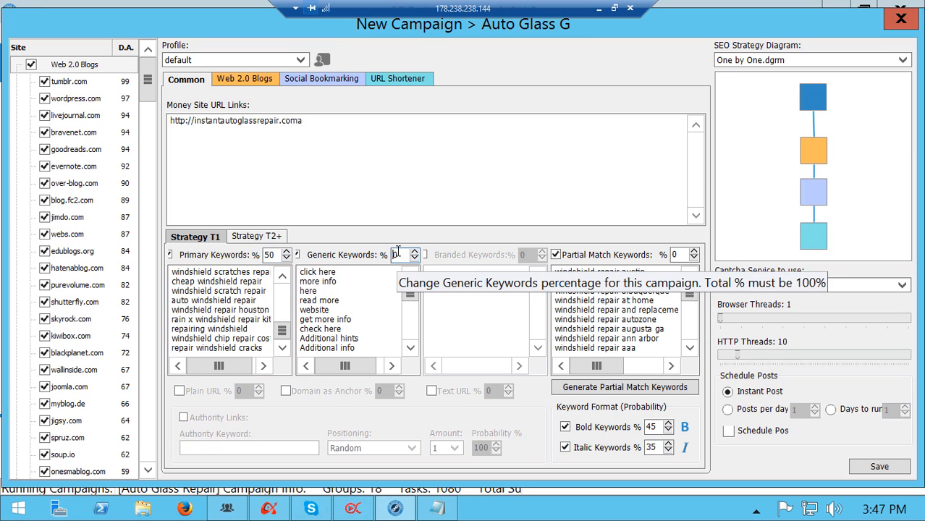
left_click_drag(401, 253, 395, 257)
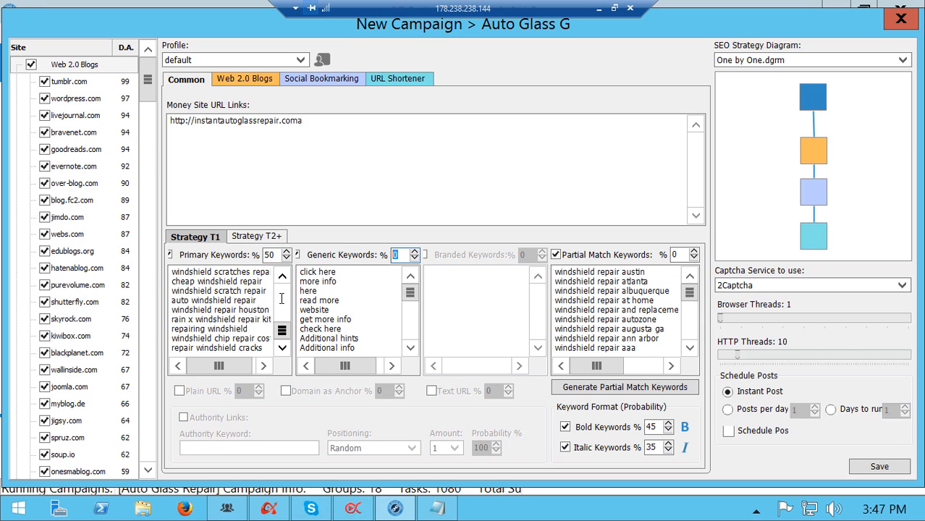
type("10")
Step: Set the Partial Match Keywords percentage to 10
double_click(684, 254)
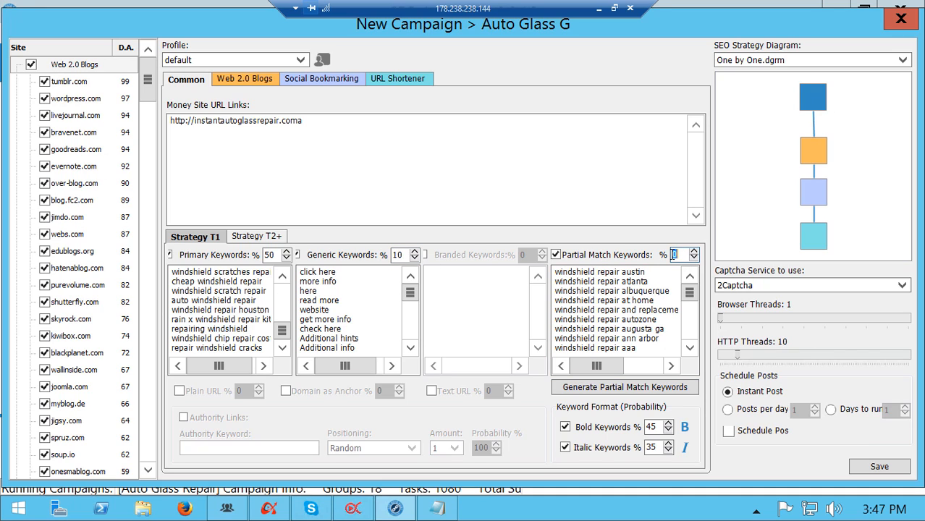
left_click(682, 253)
double_click(674, 254)
type("10")
Step: Enable Plain URL links for Tier 1 and set their percentage to 10
left_click(180, 392)
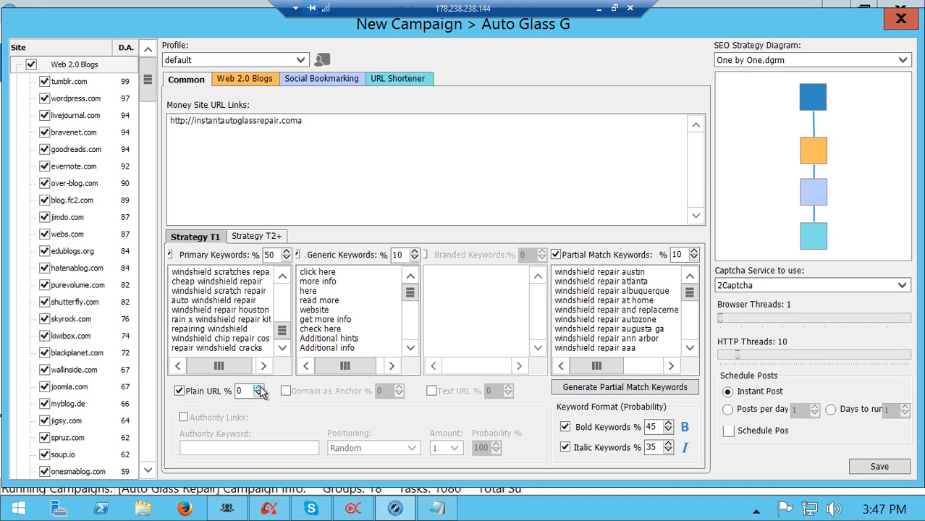
left_click(258, 388)
left_click(258, 389)
left_click(258, 389)
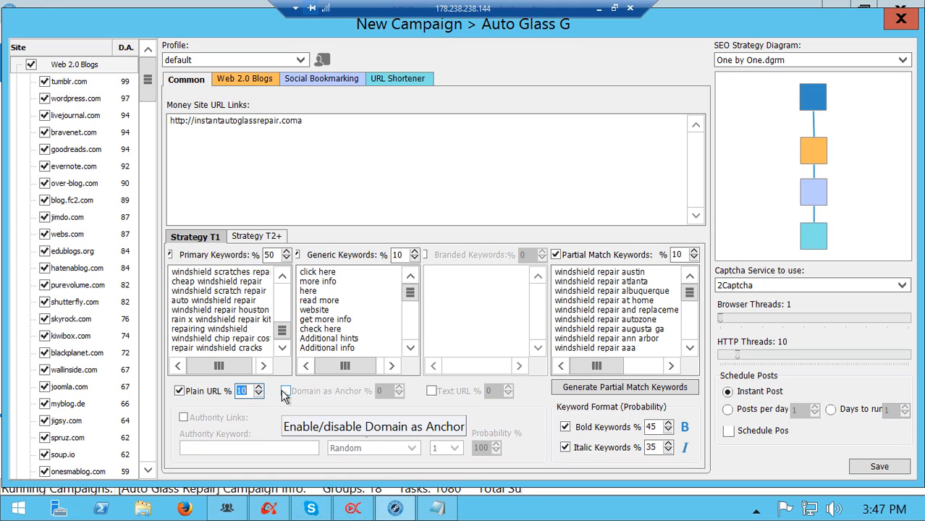
Step: Enable Domain as Anchor for Tier 1 and set its percentage to 10
left_click(286, 391)
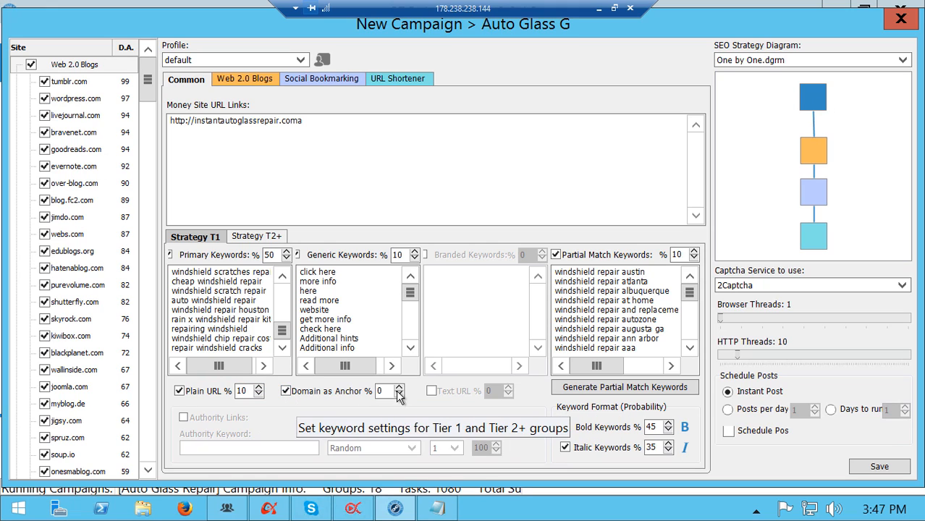
left_click(399, 388)
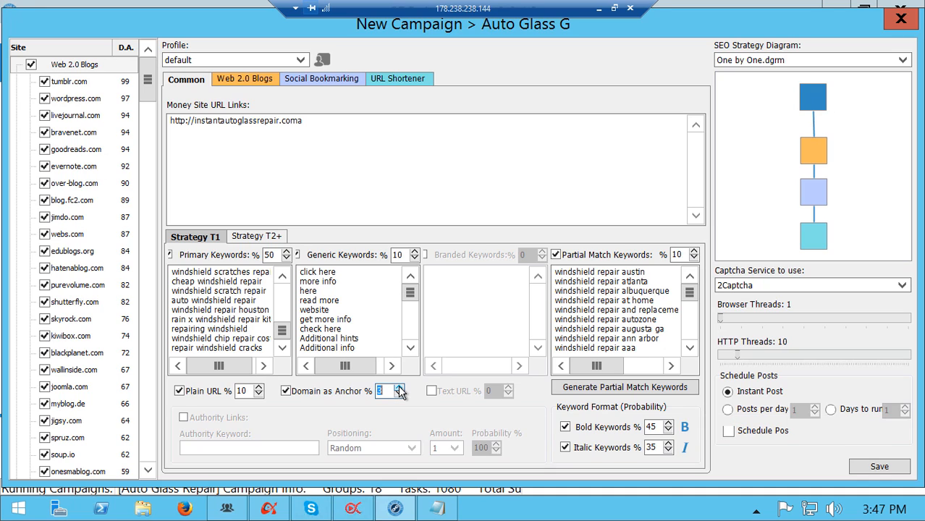
left_click(399, 388)
left_click(399, 387)
left_click(399, 387)
left_click(399, 396)
Step: Enable Text URL links for Tier 1 and set their percentage to 10
left_click(432, 392)
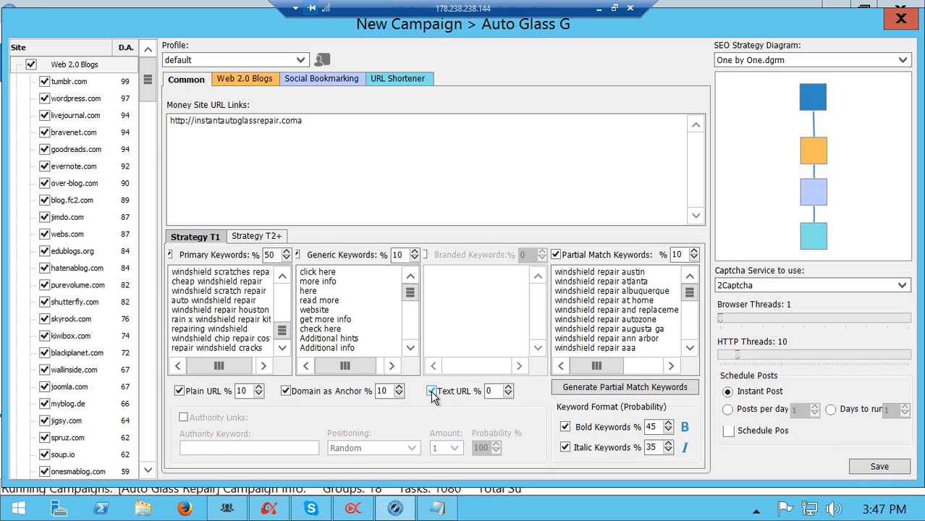
left_click(508, 392)
left_click(508, 387)
Step: Copy the entire keyword list from the "new 45" document in Notepad++ into the Primary Keywords of the campaign's Tier 2+ strategy
left_click(259, 235)
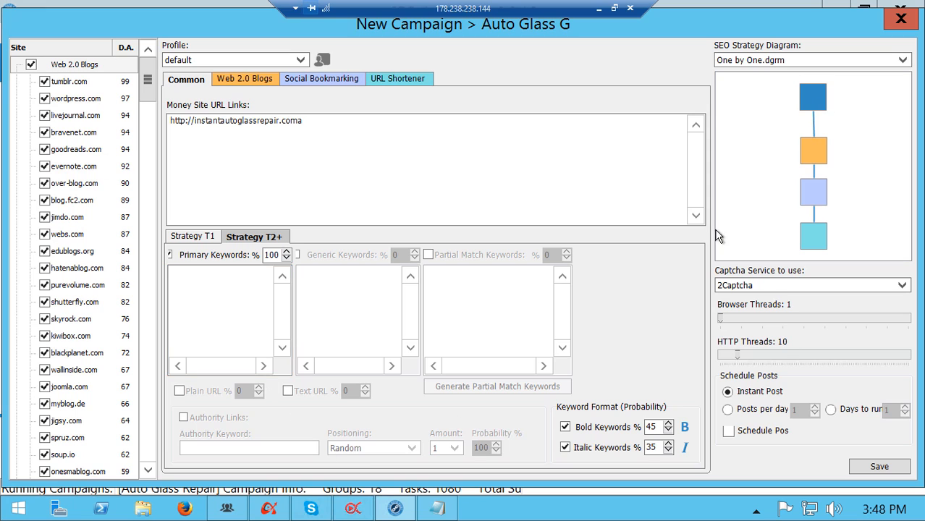
left_click(600, 9)
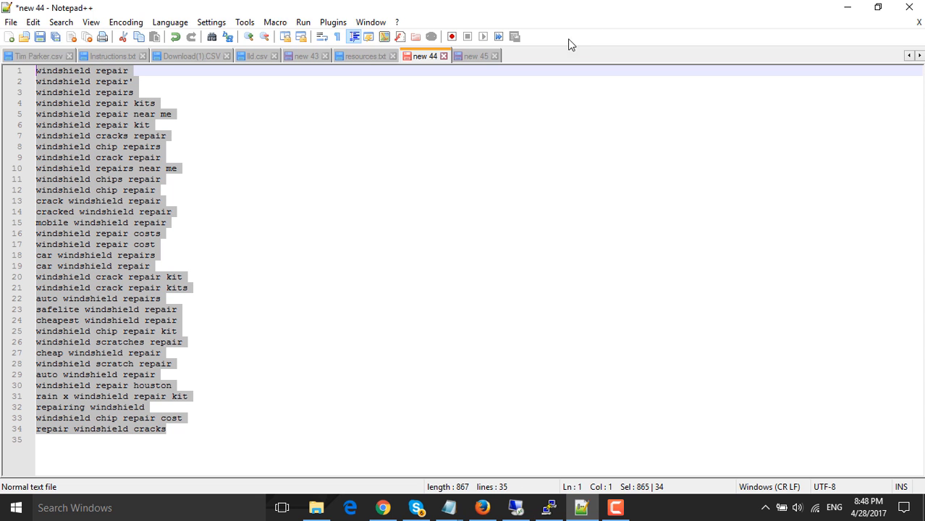
left_click(476, 56)
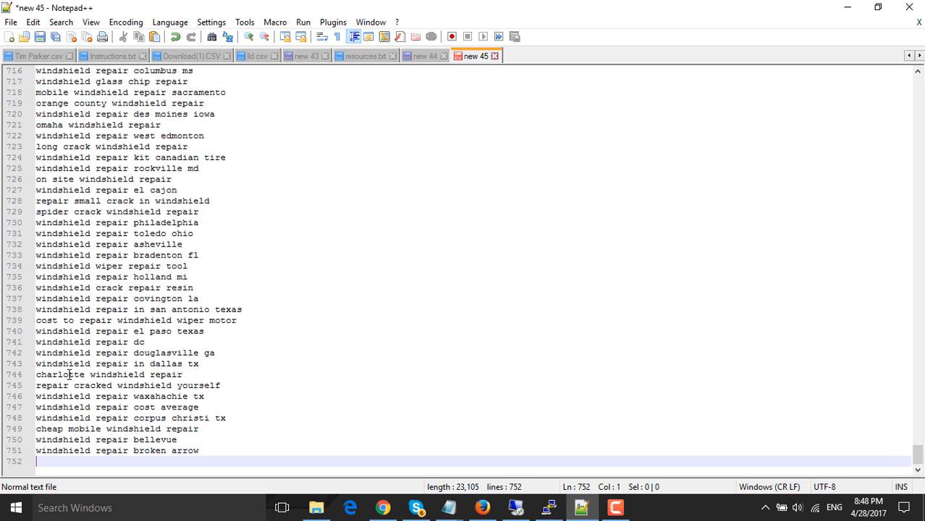
left_click_drag(213, 450, 26, 61)
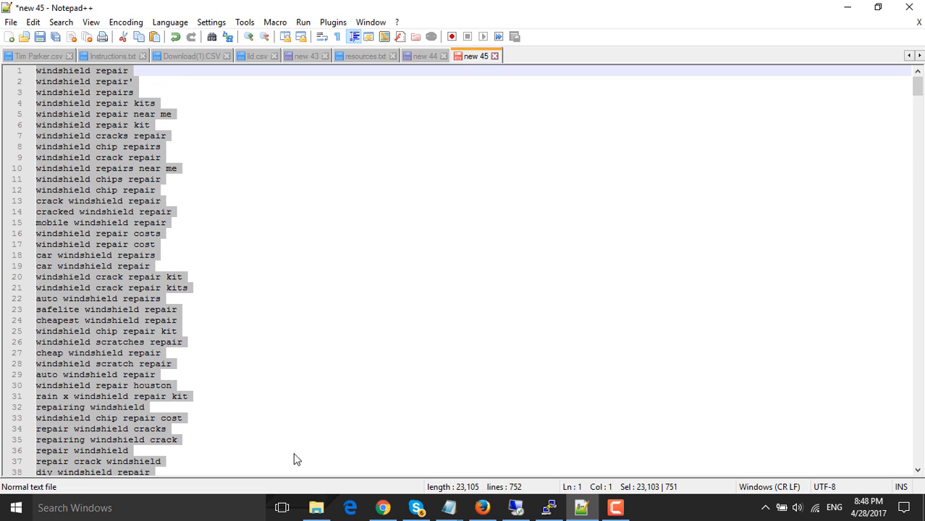
left_click(516, 506)
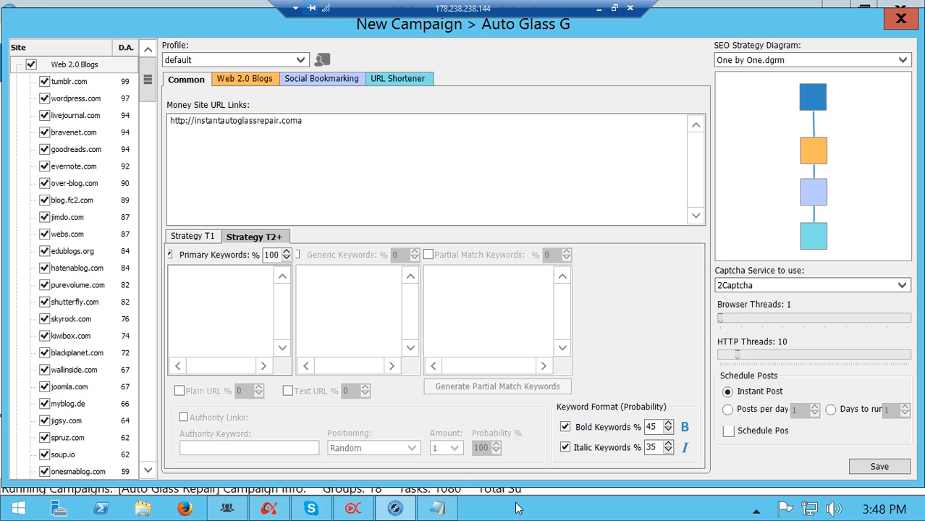
left_click(185, 277)
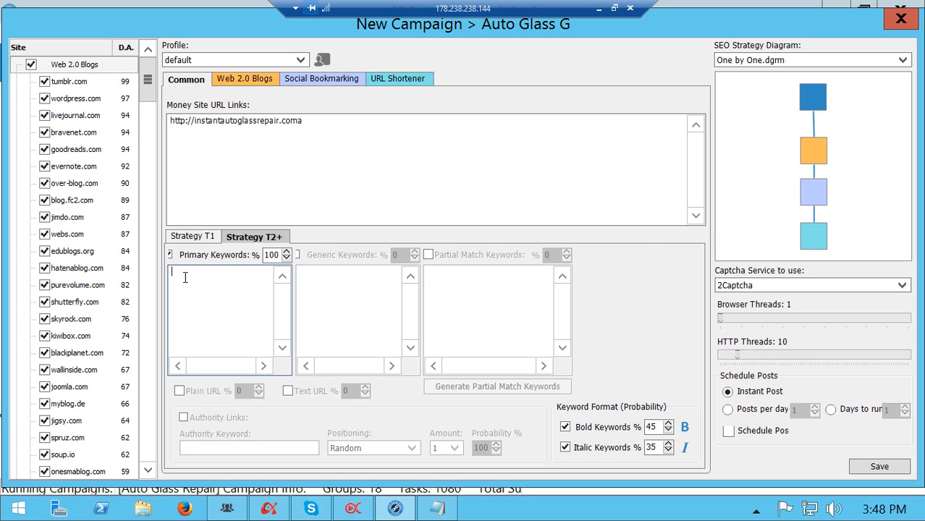
key("ctrl+v")
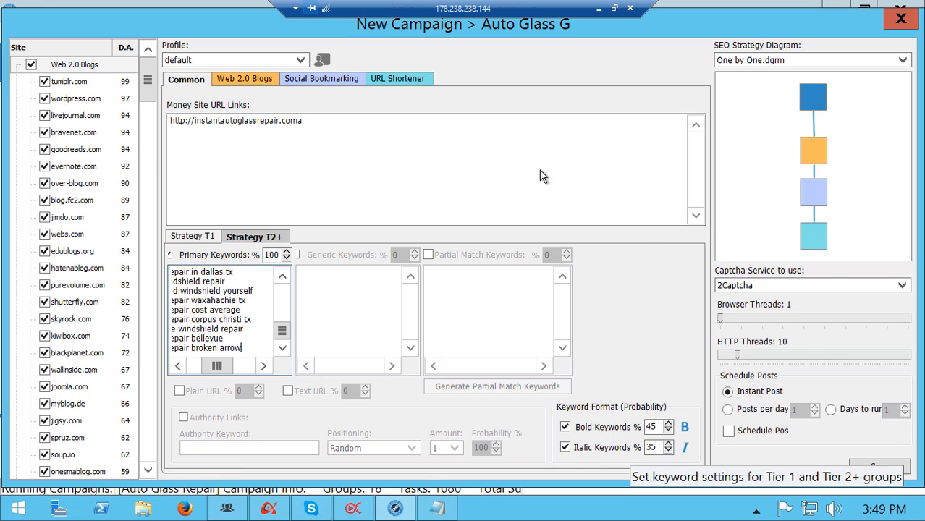
Step: Choose Auto Glass 5 as the account preset for the Tier 1 Web 2.0 Blogs group
left_click(200, 237)
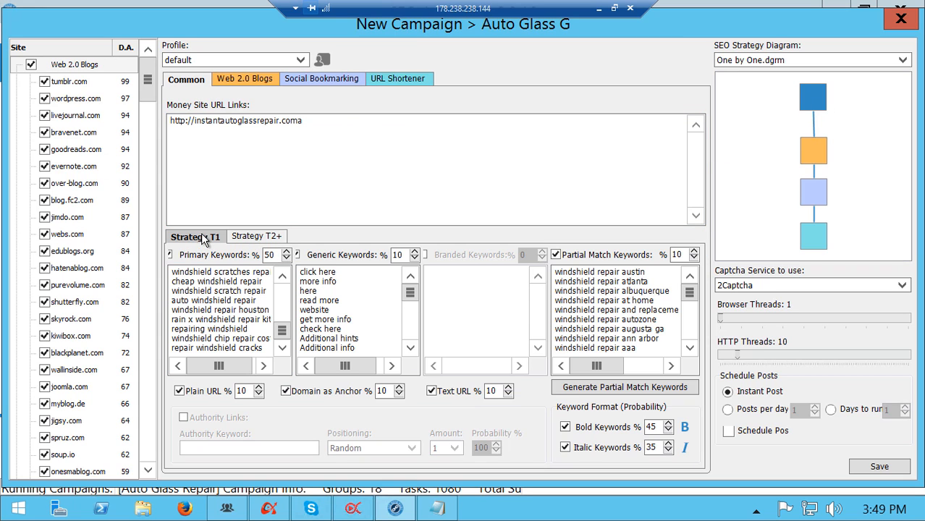
left_click(246, 78)
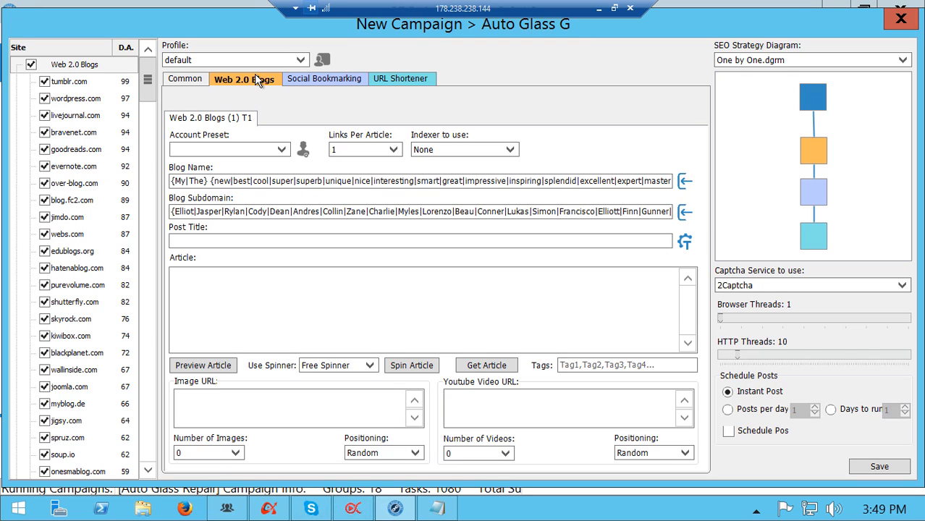
left_click(282, 150)
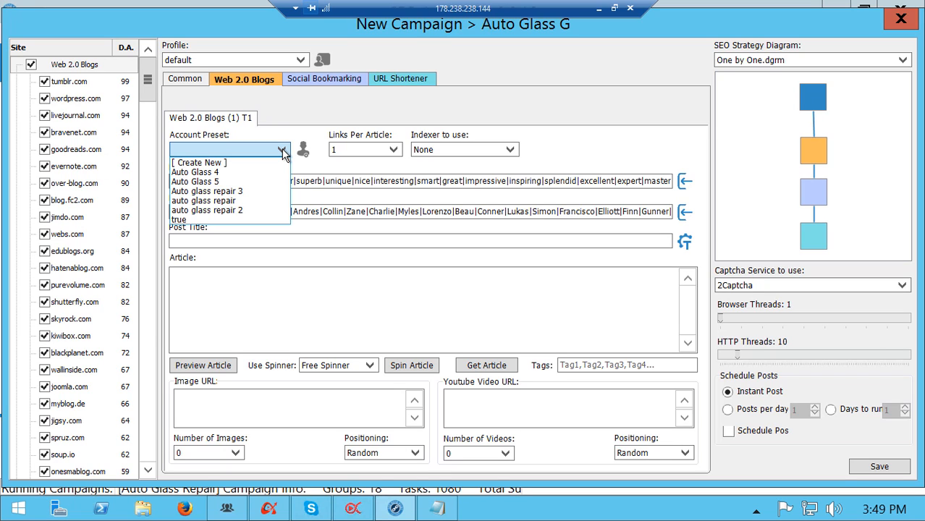
left_click(211, 182)
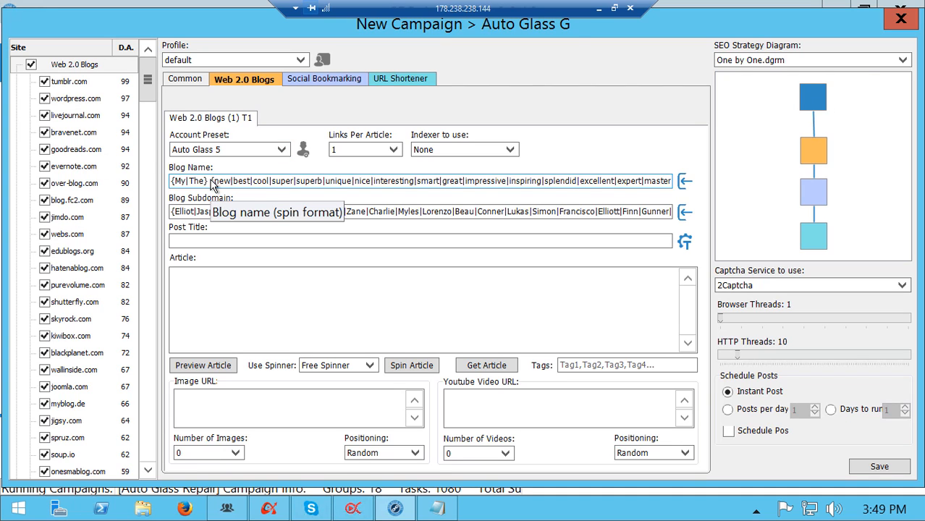
Step: Set the links per article to Random and generate spin-format post titles for the Web 2.0 blogs
left_click(393, 149)
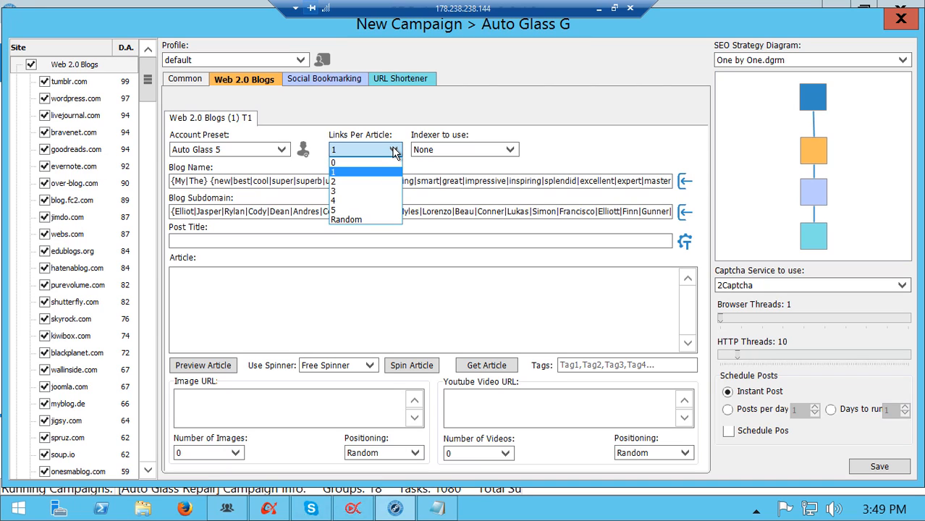
left_click(351, 219)
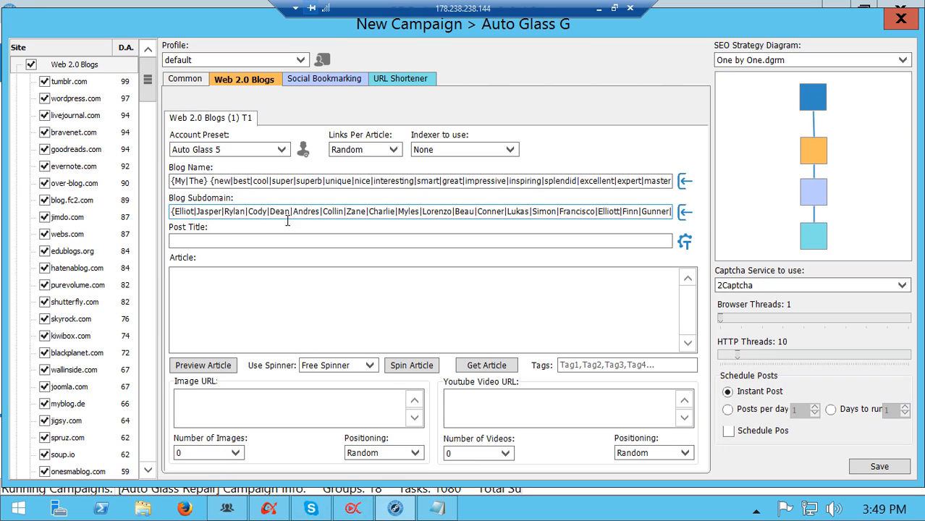
left_click(685, 244)
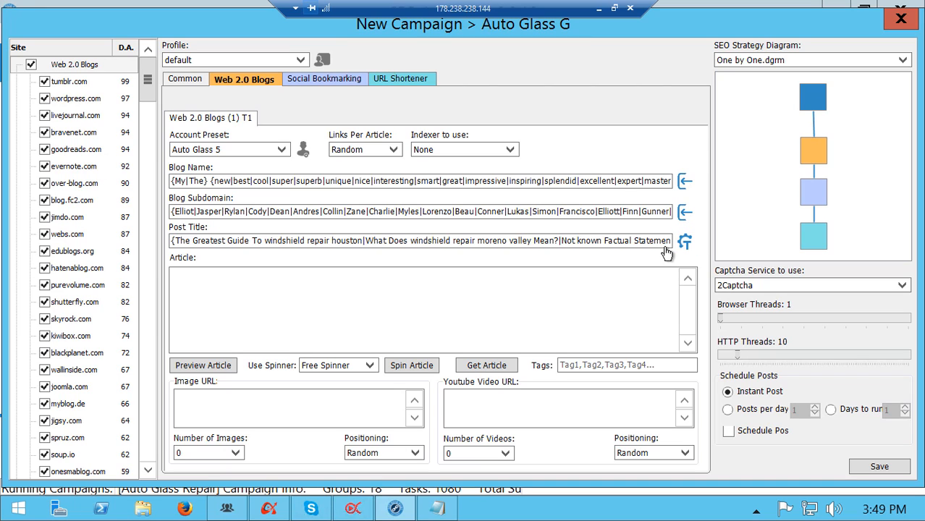
Step: Choose Article Forge as the article source for the blog post and enter Auto Glass Repair as its keyword
left_click(366, 295)
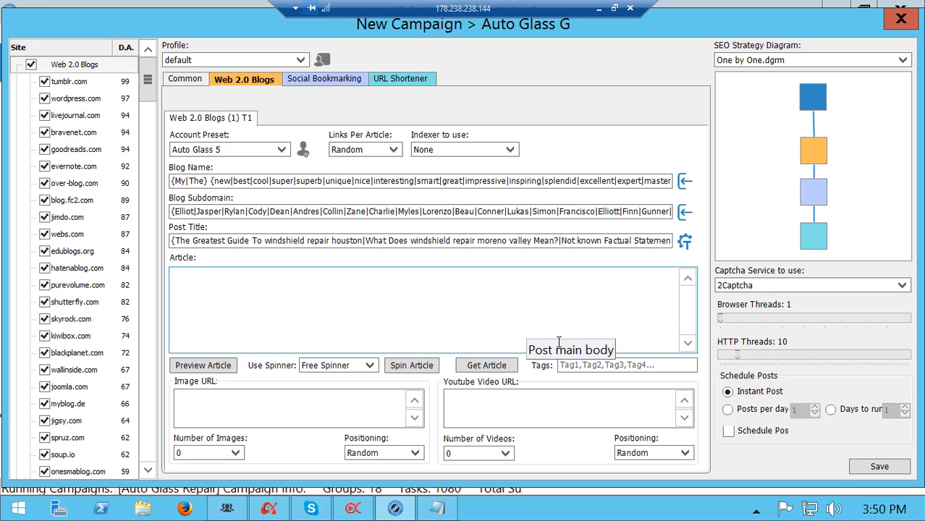
left_click(488, 369)
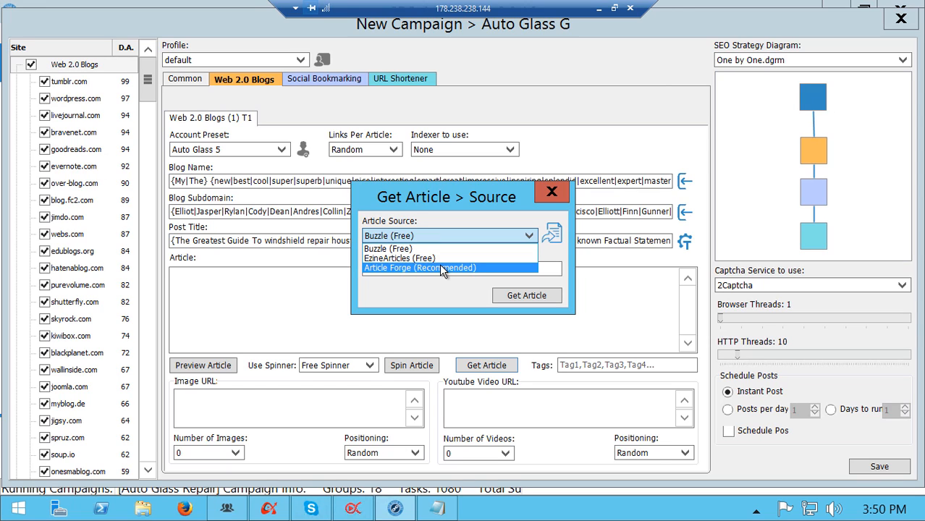
left_click(440, 267)
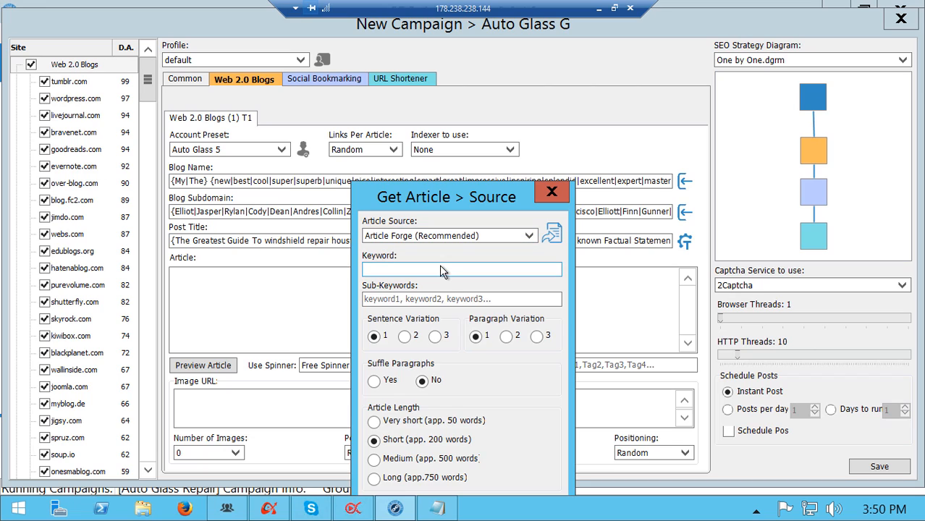
left_click(402, 270)
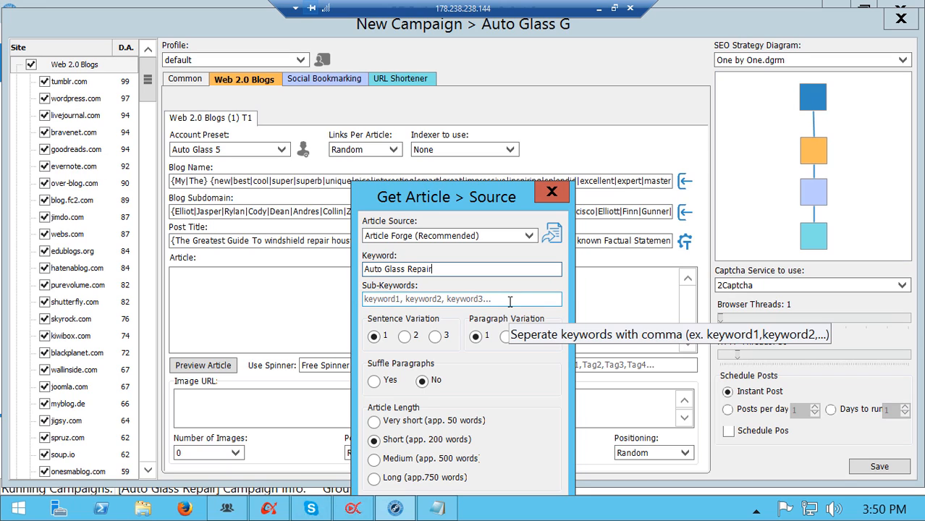
Step: Fetch the article with sentence and paragraph variation set to 3 and paragraph shuffling enabled
left_click(436, 339)
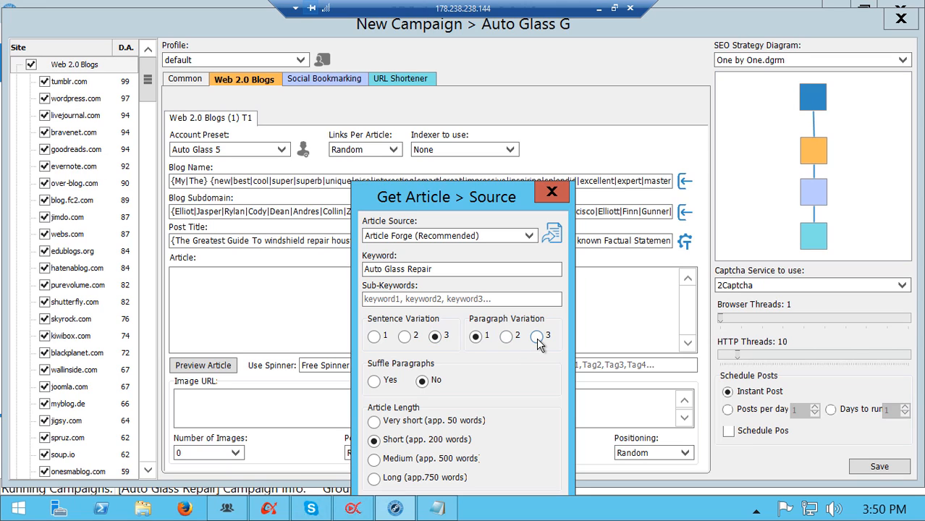
left_click(375, 381)
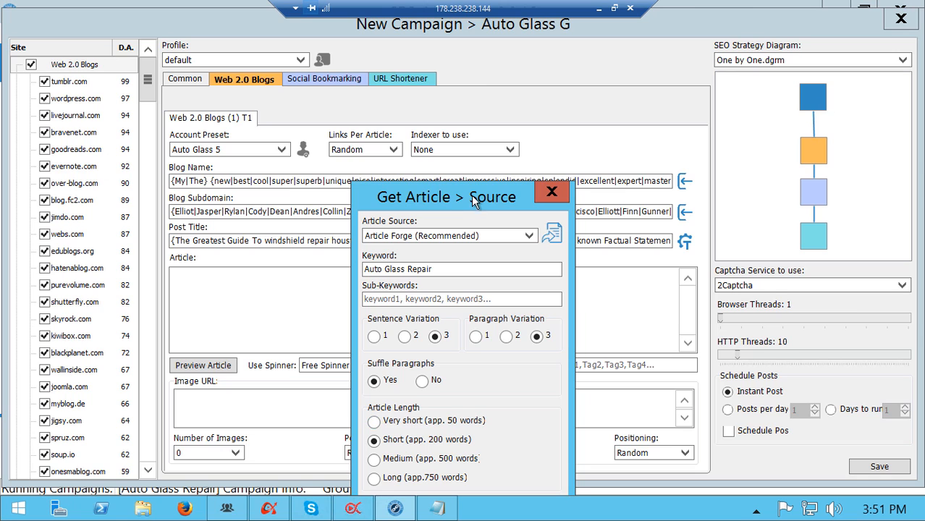
left_click_drag(475, 159, 494, 92)
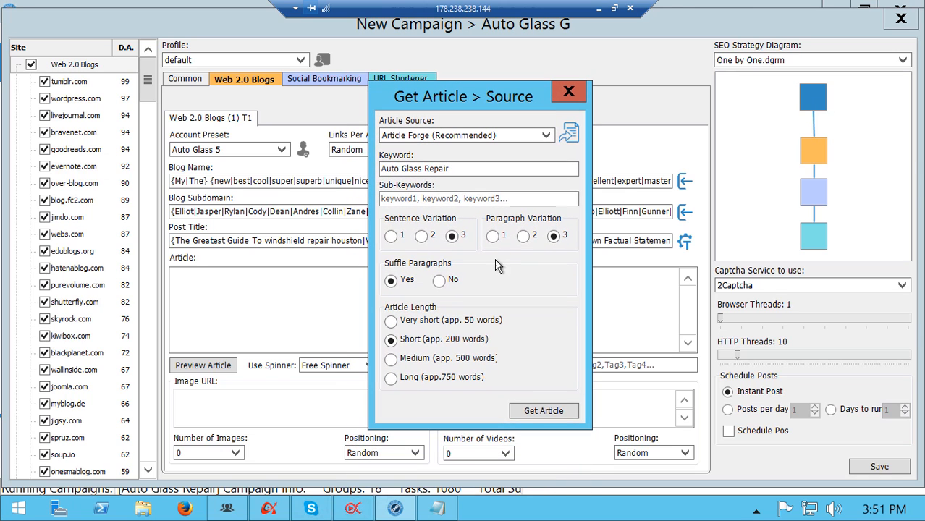
left_click(544, 411)
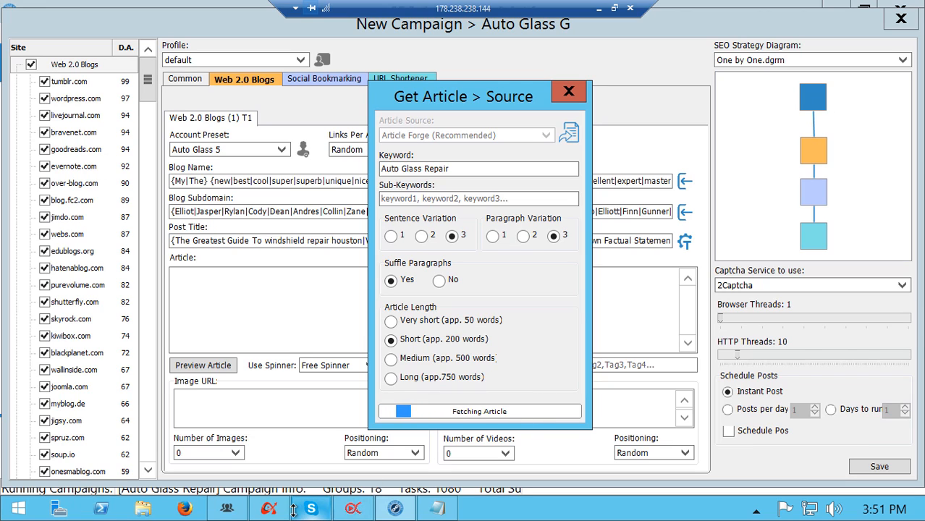
mouse_move(310, 508)
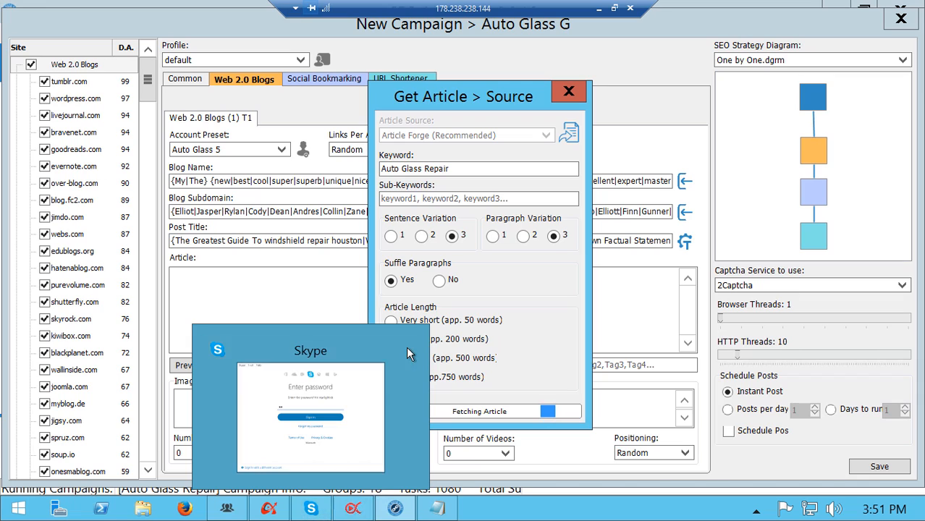
mouse_move(407, 352)
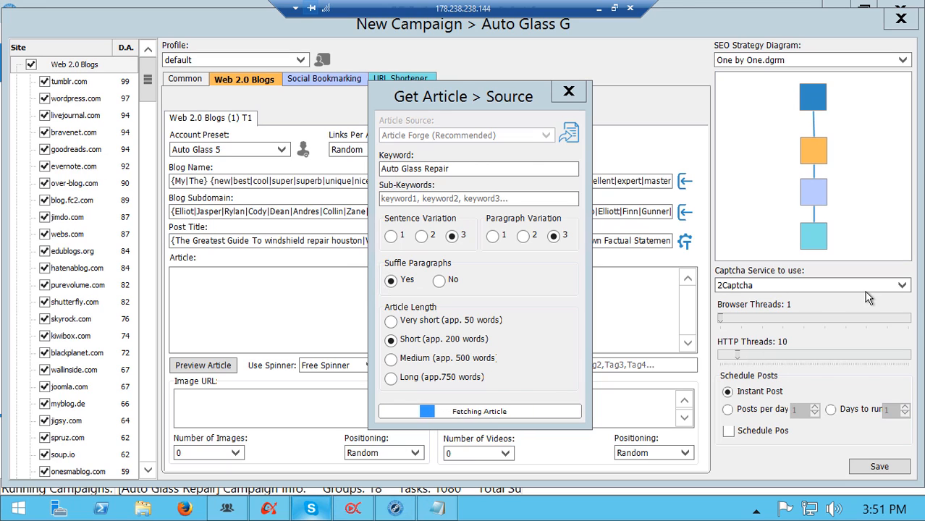
left_click(740, 322)
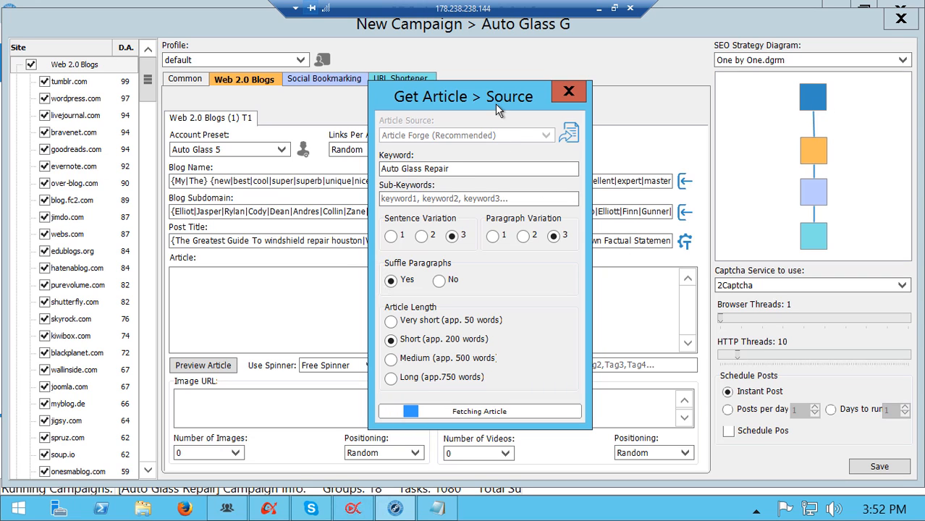
left_click_drag(495, 96, 753, 39)
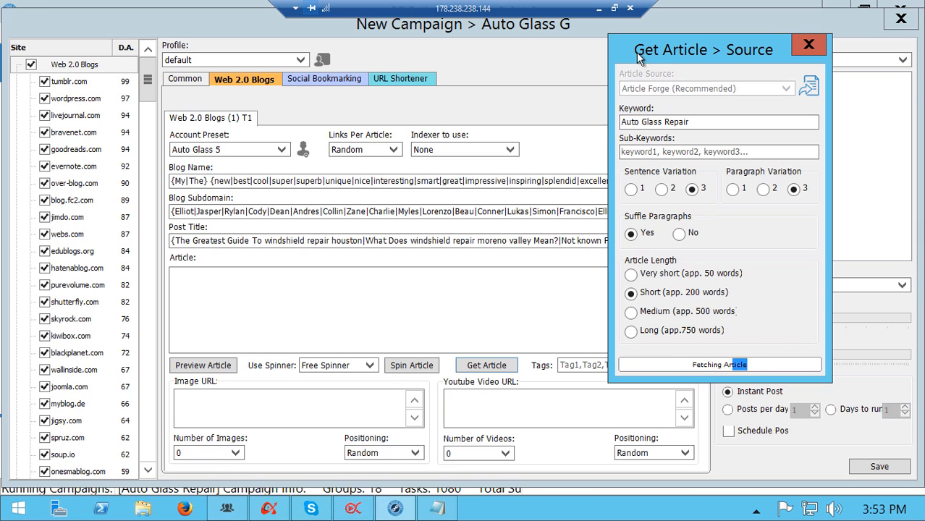
left_click(598, 10)
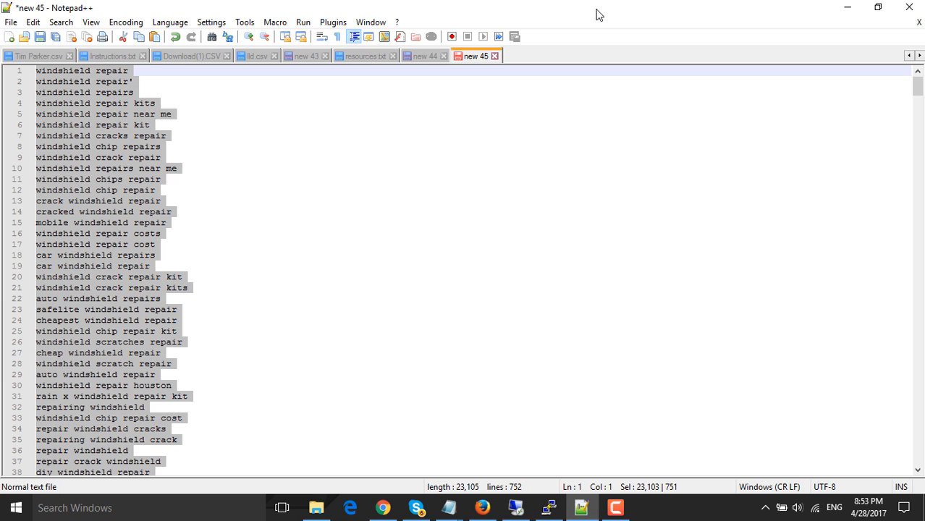
left_click(847, 9)
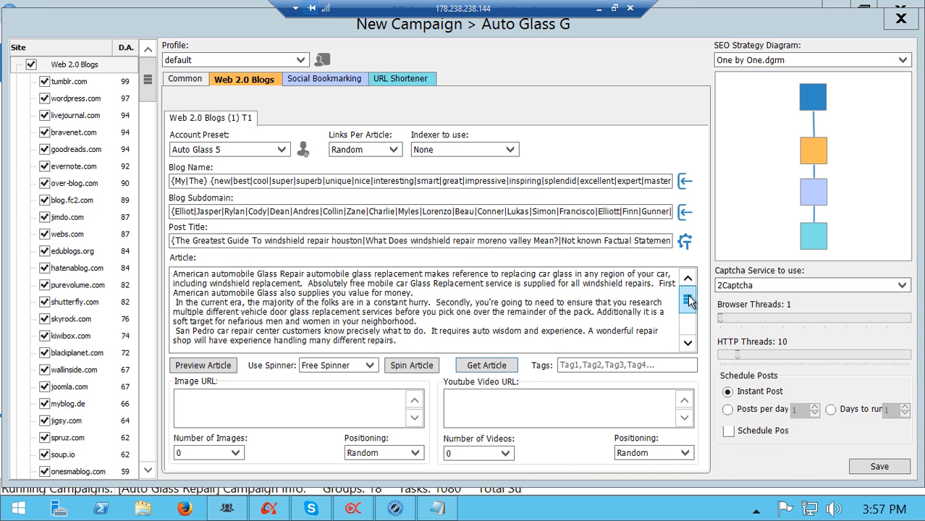
Step: Spin the fetched article with Spin Rewriter and open a preview of the spun post
scroll(688, 321, "down", 3)
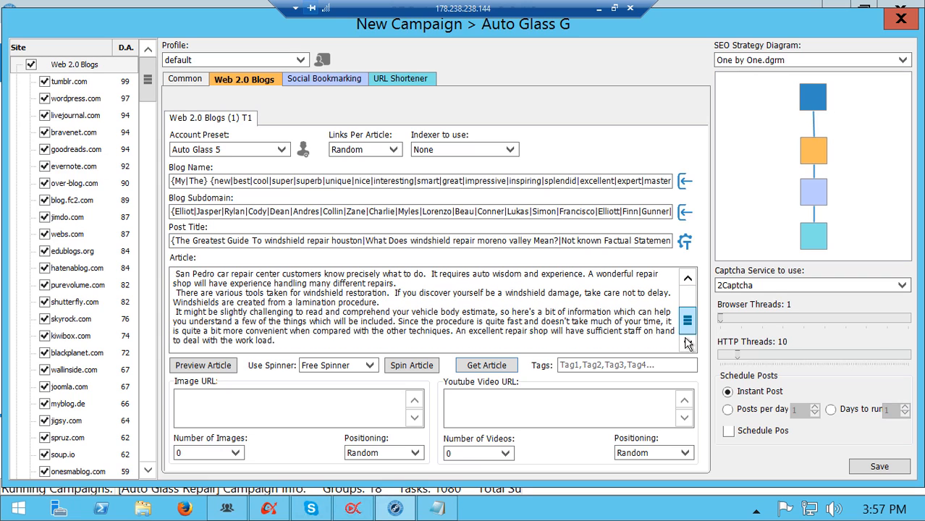
scroll(688, 320, "up", 3)
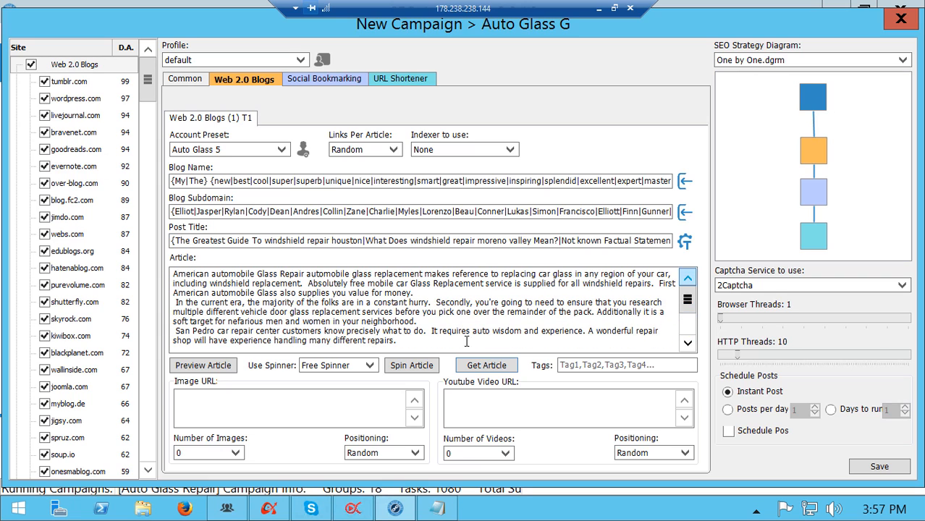
left_click(367, 366)
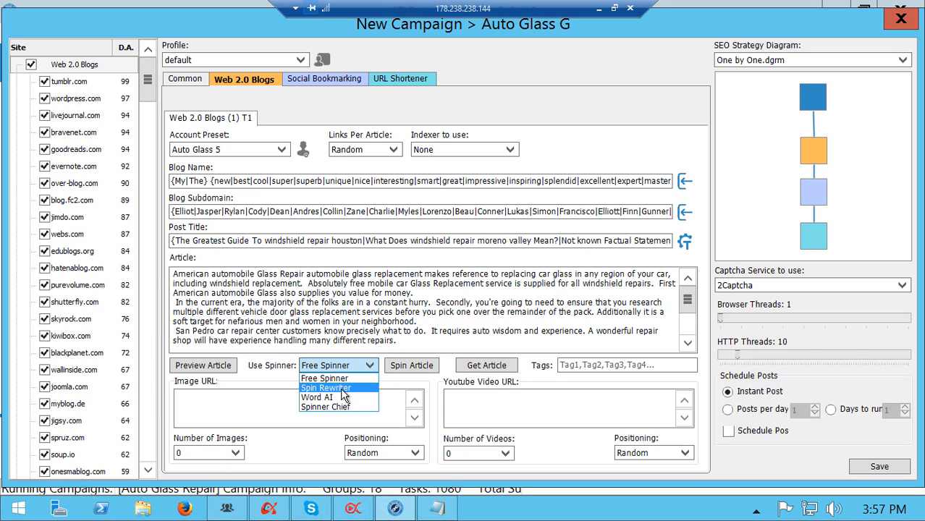
left_click(343, 395)
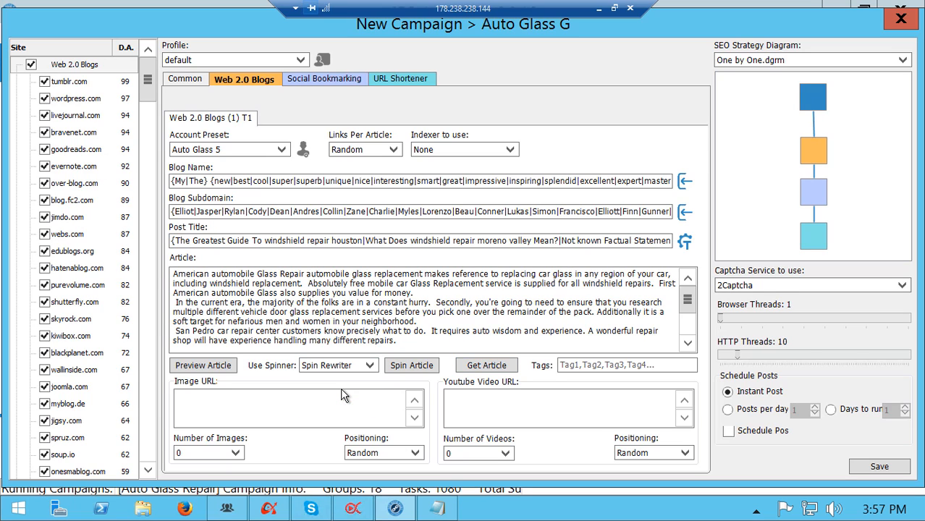
left_click(409, 366)
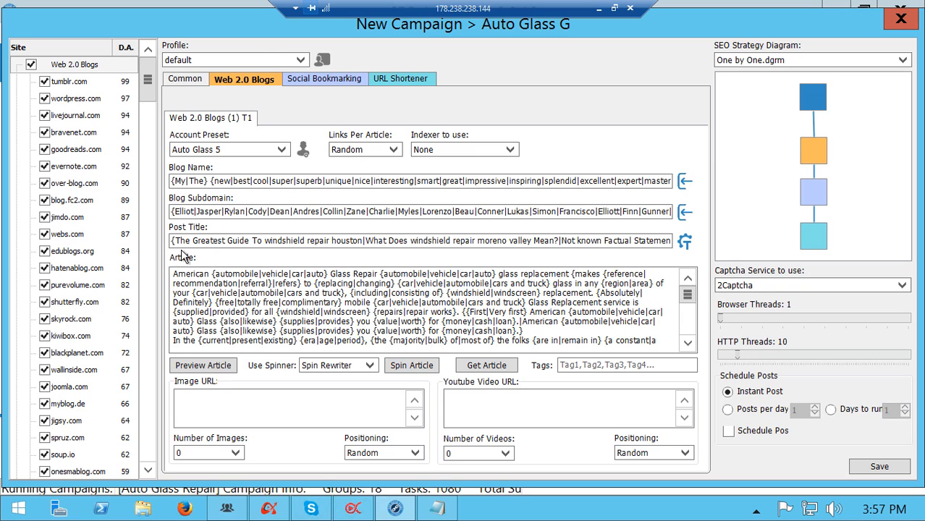
left_click(202, 366)
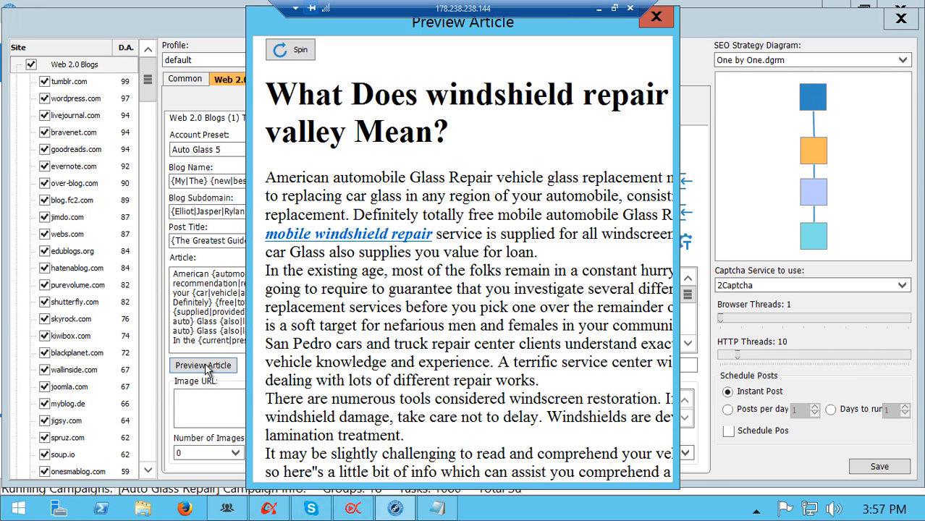
Step: Generate another spun version of the article in the preview and copy its first two paragraphs
left_click(297, 51)
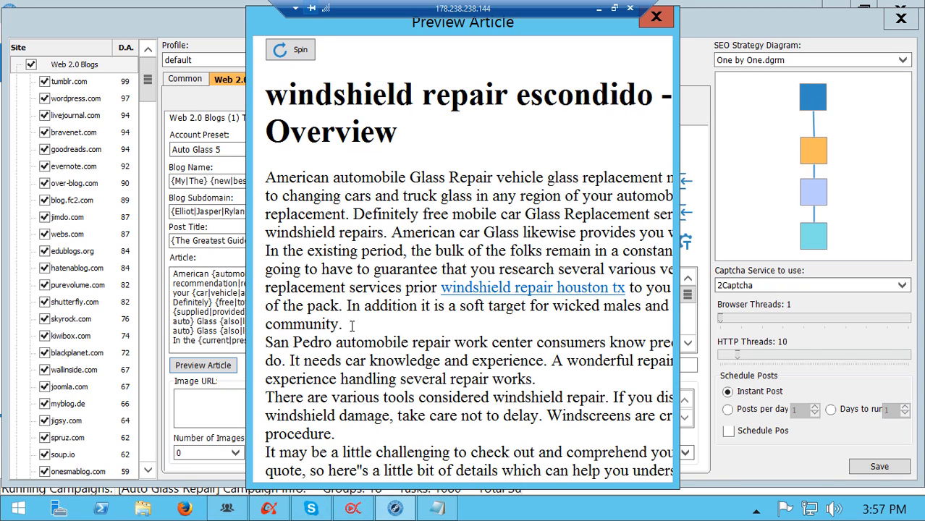
left_click_drag(333, 323, 255, 171)
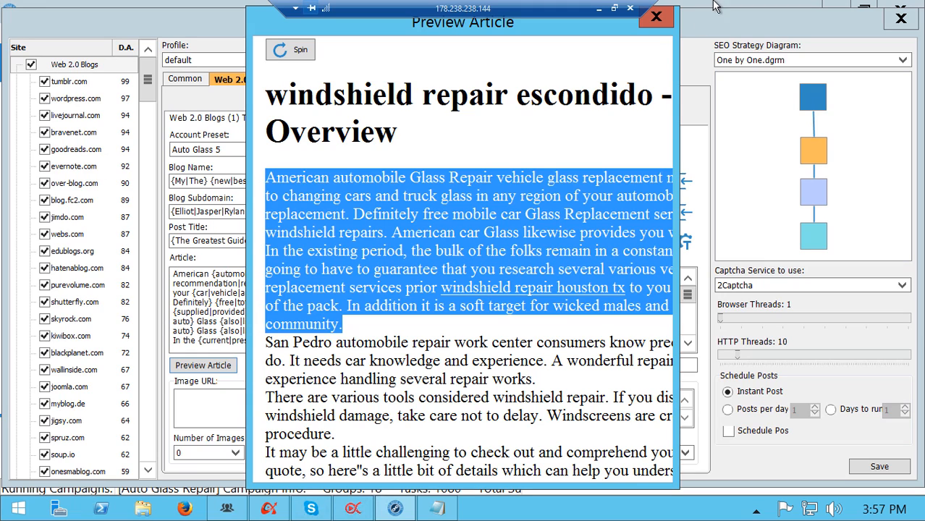
left_click(657, 17)
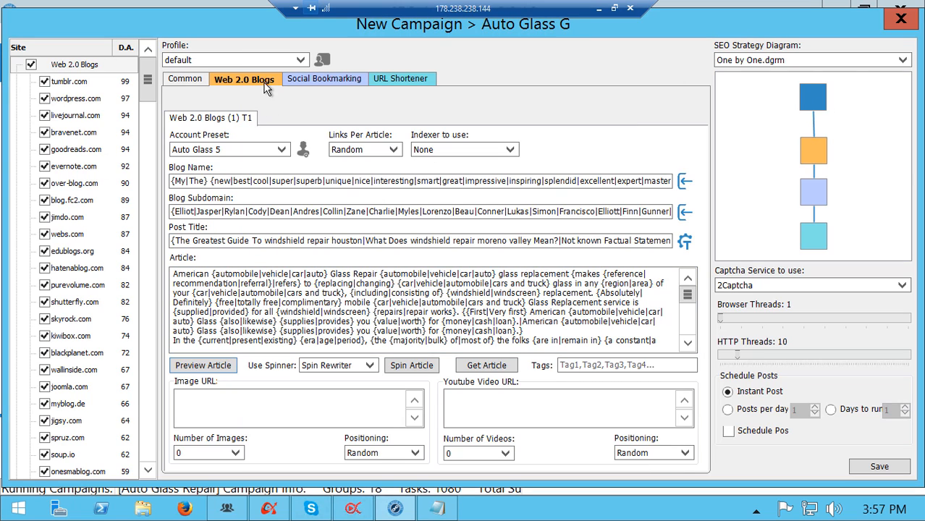
Step: Set the account preset for the social bookmarking group to auto glass repair 2
left_click(324, 81)
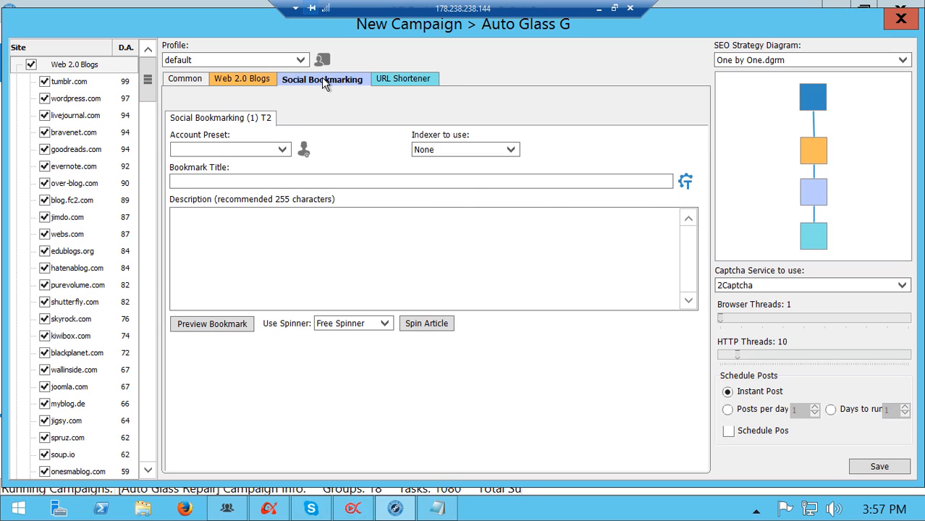
left_click(284, 150)
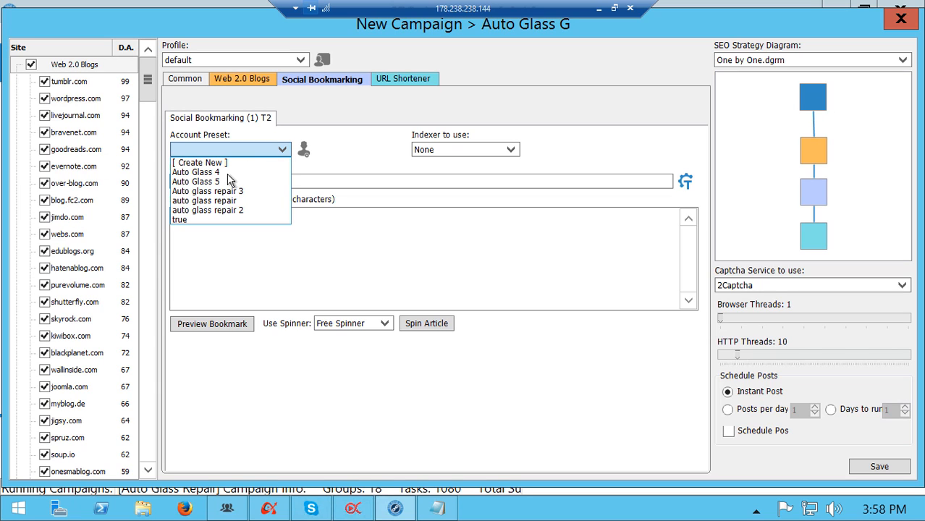
left_click(210, 210)
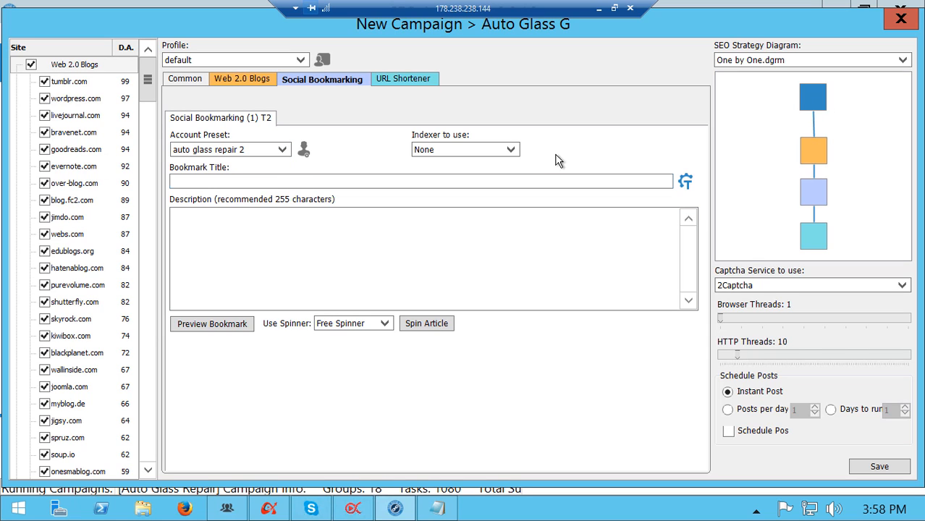
Step: Try to generate the bookmark title from the primary keywords, checking the Tier 1 and Tier 2+ keyword strategies
left_click(685, 182)
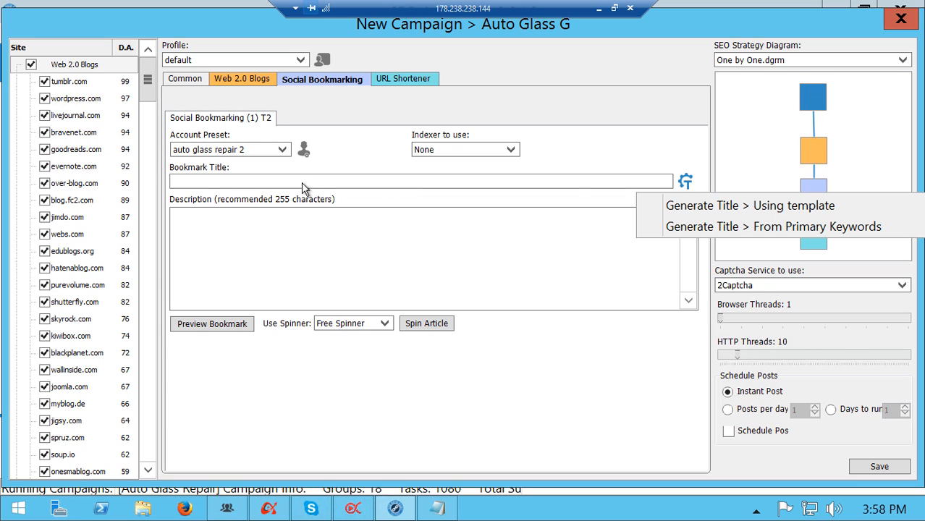
left_click(795, 227)
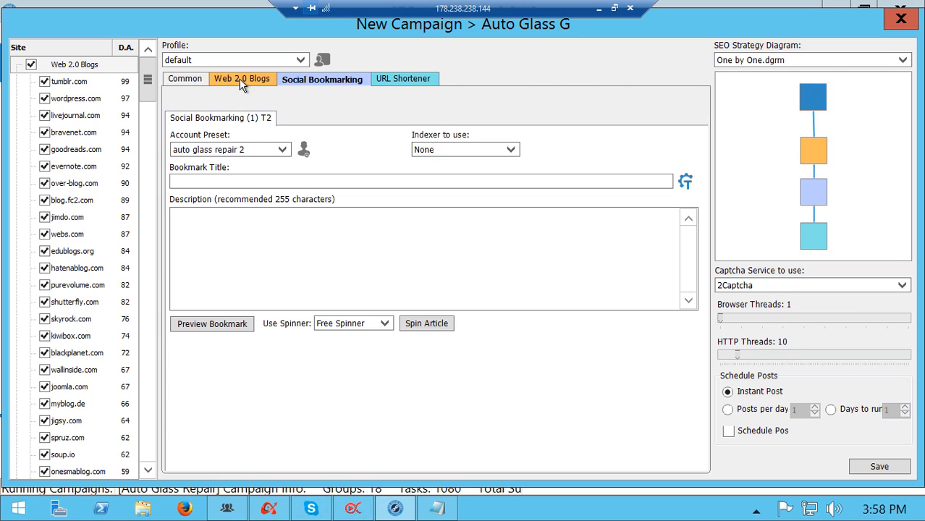
left_click(185, 77)
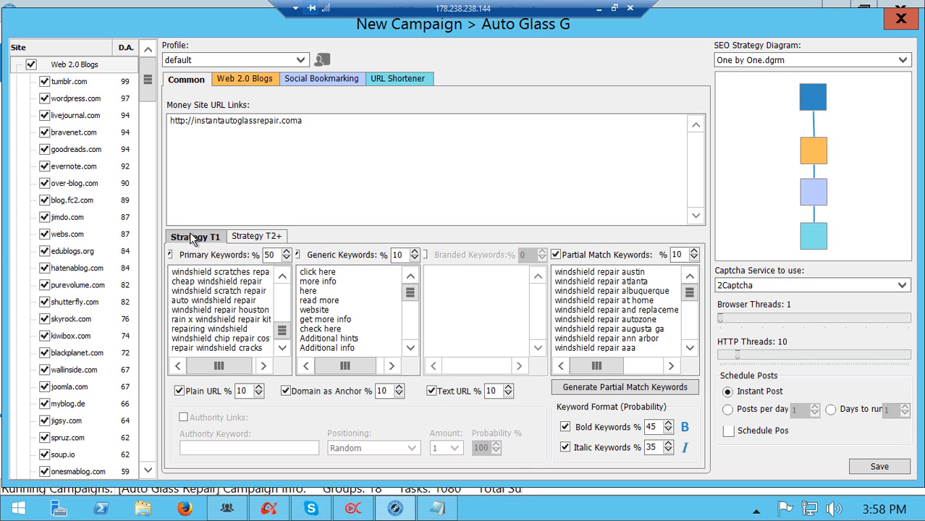
left_click(246, 237)
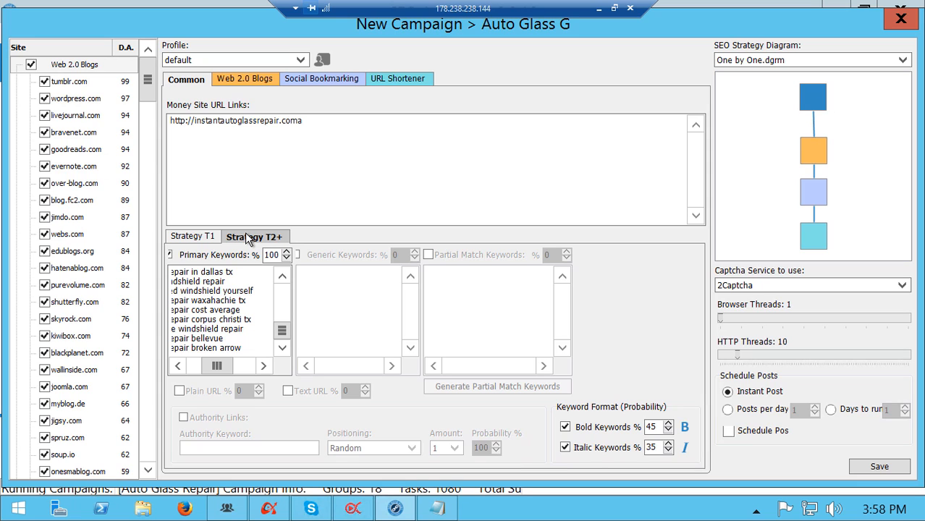
left_click(185, 236)
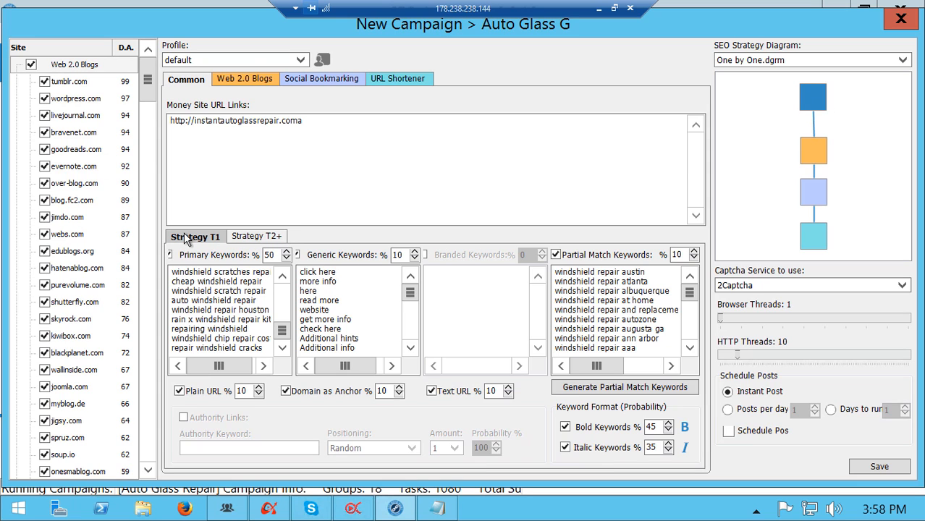
left_click(314, 81)
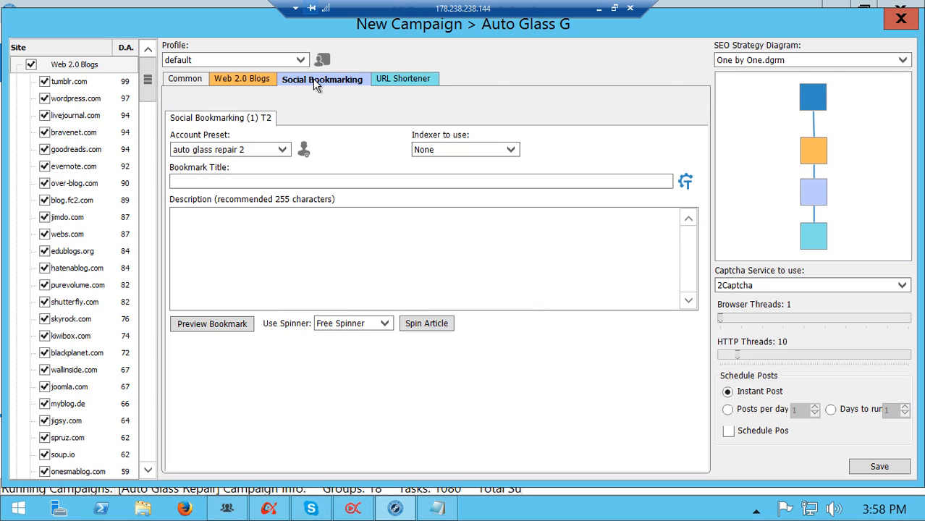
left_click(684, 181)
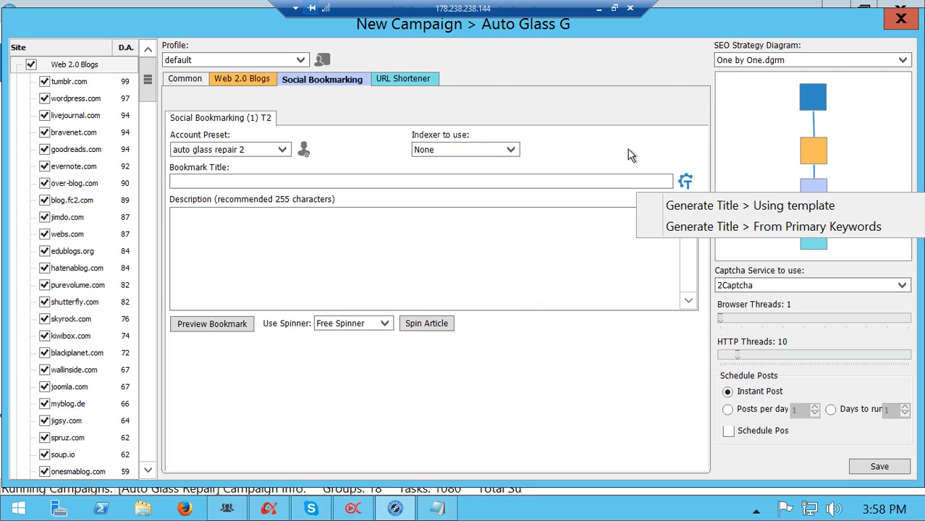
left_click(712, 228)
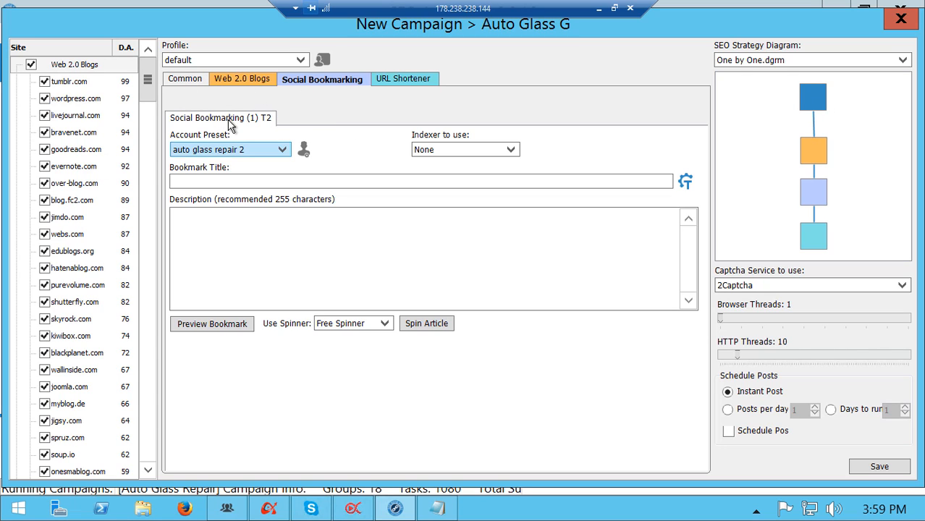
Step: Review the Tier 2+ keyword strategy and the Web 2.0 blog settings of the campaign
left_click(187, 80)
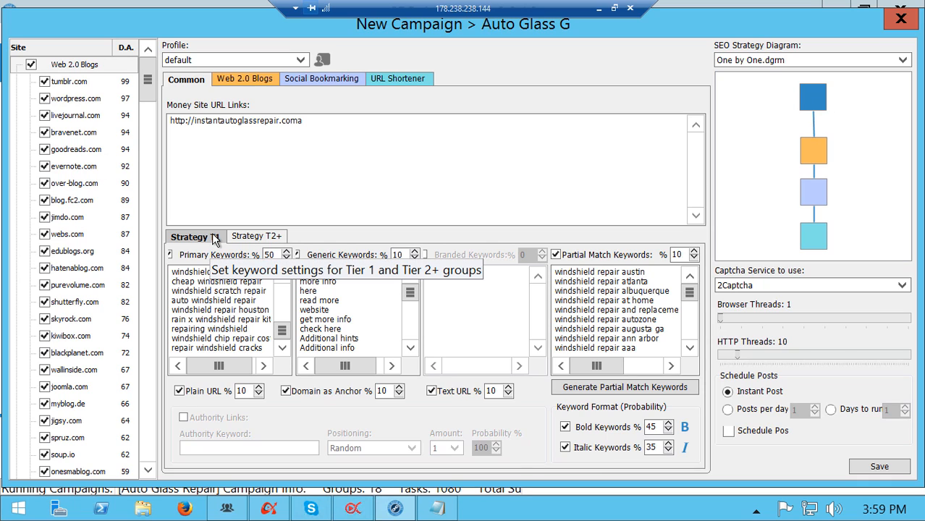
left_click(265, 236)
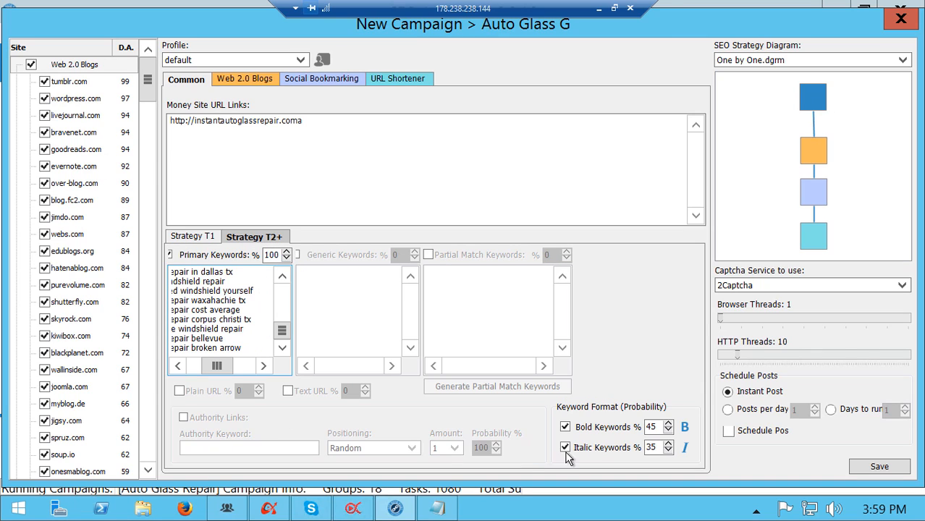
left_click(244, 78)
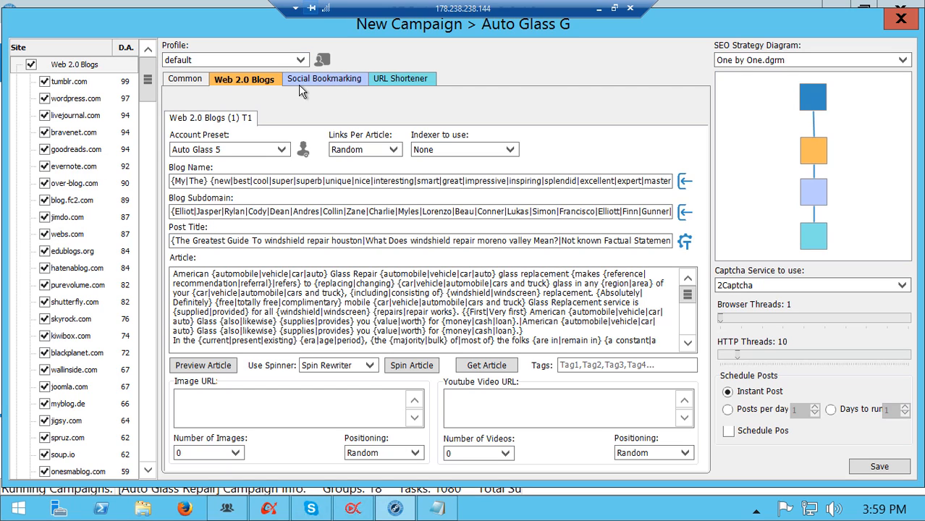
Step: Fill in the social bookmarking description with the two paragraphs copied from the article preview
left_click(332, 79)
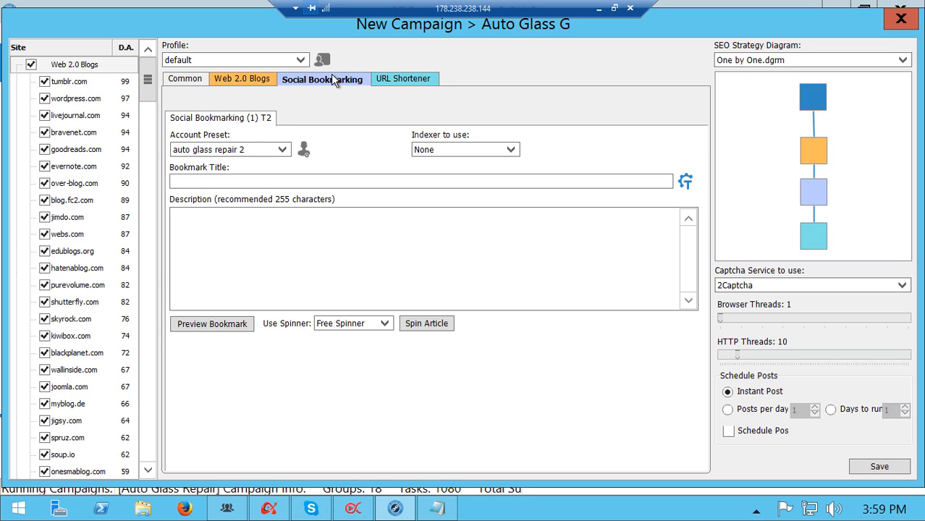
left_click(199, 224)
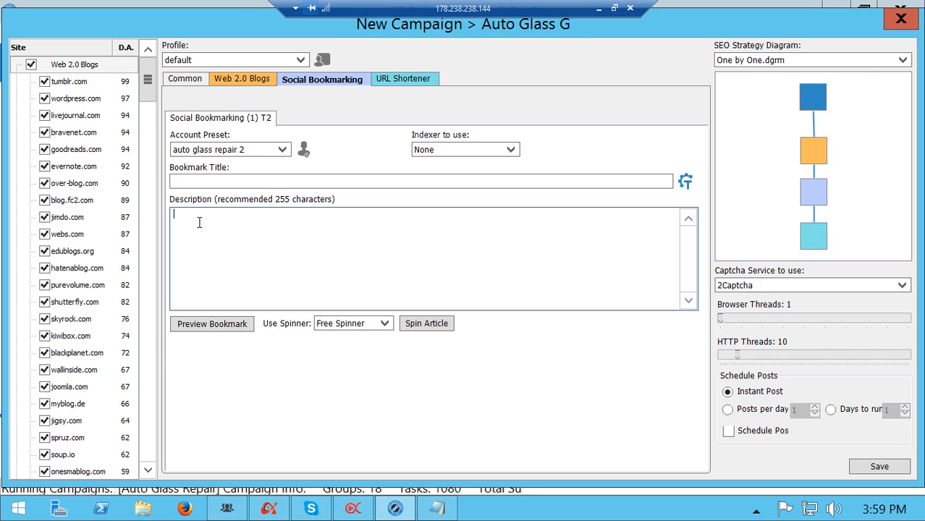
type("American automobile Glass Repair vehicle glass replacement makes recommendation to changing cars and truck glass in any region of your automobile, including windscreen replacement. Definitely free mobile car Glass Replacement service is supplied for all windshield repairs. American car Glass likewise provides you worth for loan. In the existing period, the bulk of the folks remain in a constant hurry. Secondly, you''re going to have to guarantee that you research several various vehicle door glass replacement services prior windshield repair houston tx to you select one over the rest of the pack. In addition it is a soft target for wicked males and females in your community.")
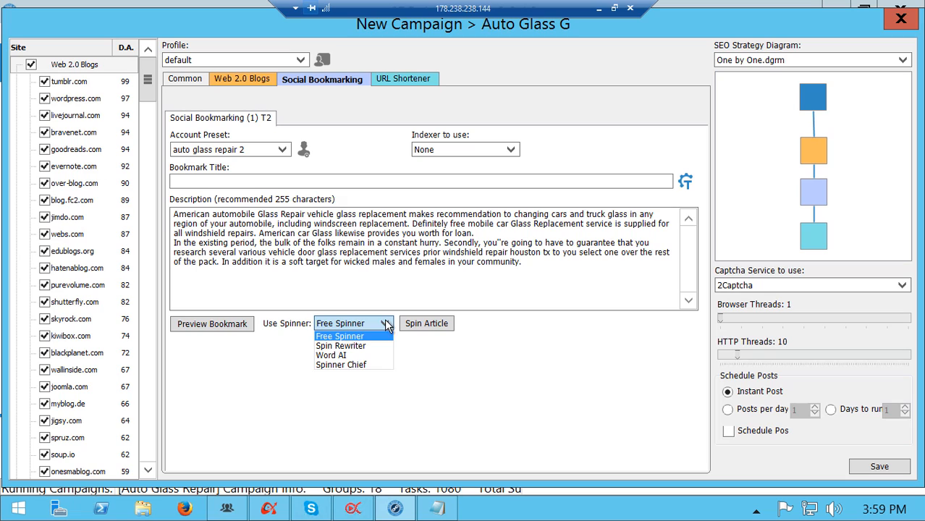
Step: Spin the bookmark description with Spin Rewriter and generate the bookmark title using a template
left_click(342, 346)
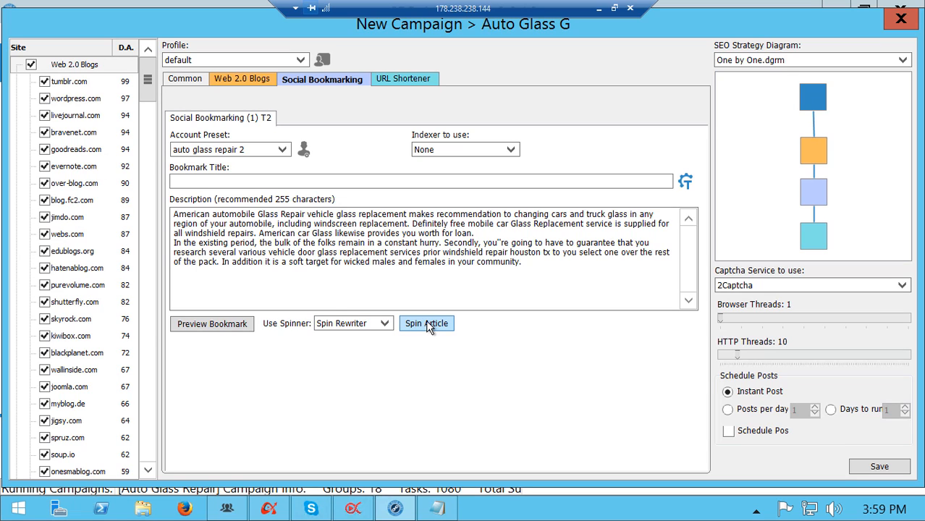
left_click(427, 324)
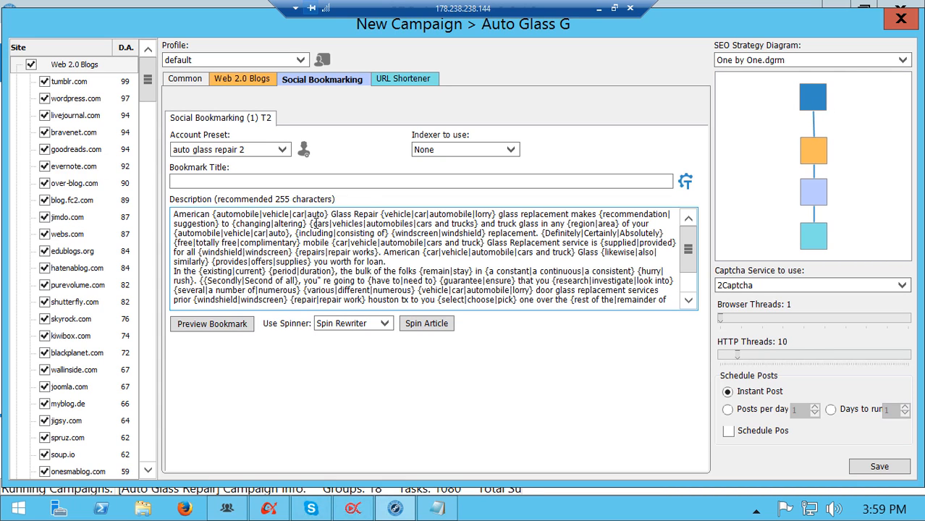
left_click(687, 183)
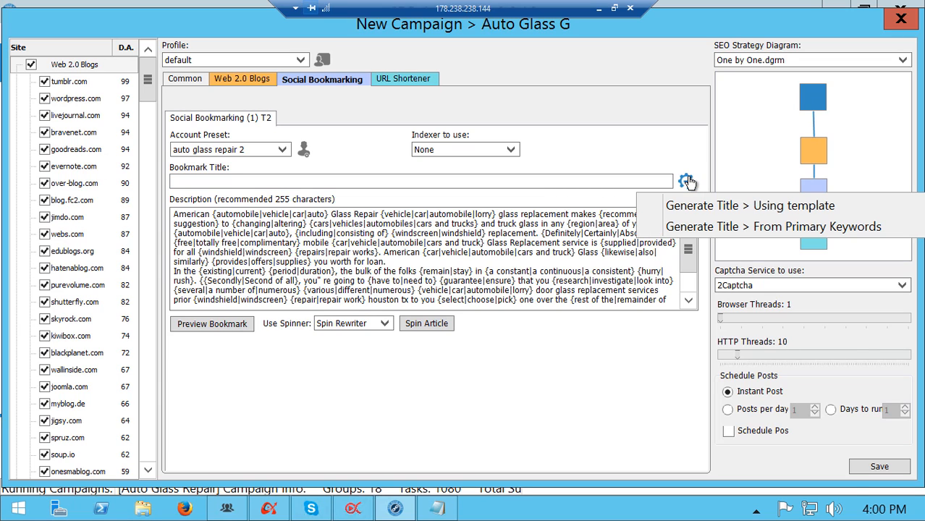
left_click(706, 208)
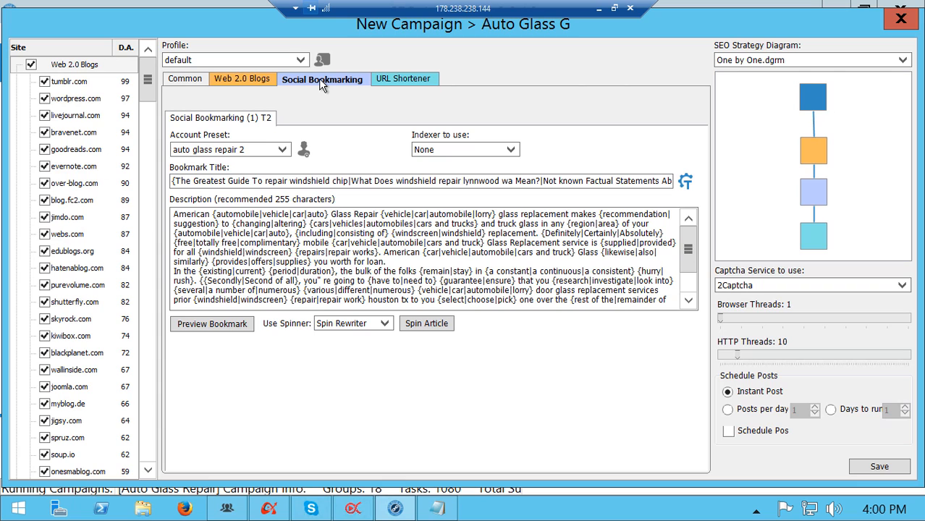
Step: Review the Tier 1 and Tier 2+ keyword strategies alongside the Web 2.0 blog and social bookmarking settings
left_click(254, 79)
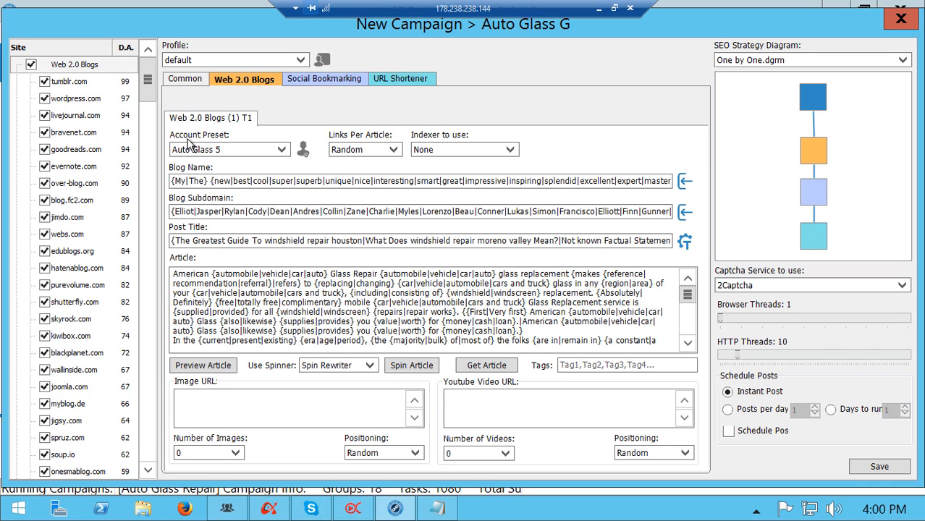
left_click(187, 79)
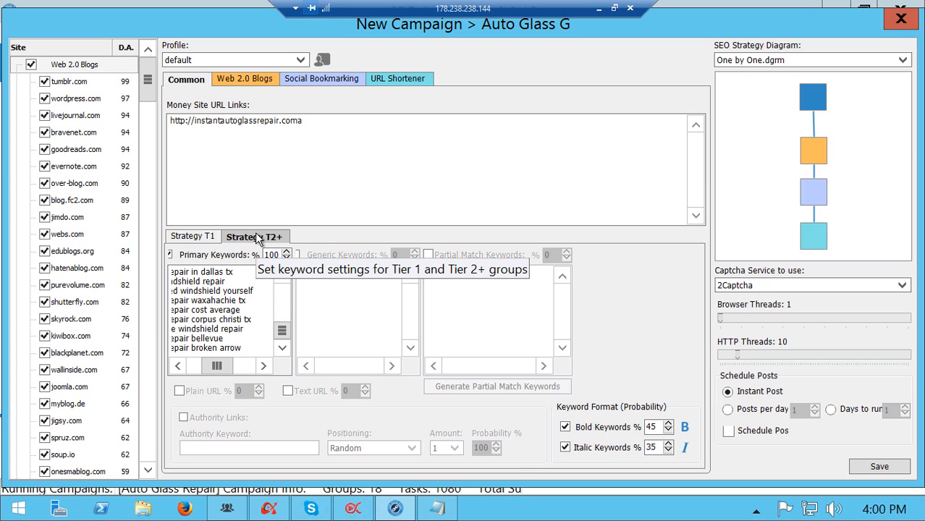
left_click(253, 82)
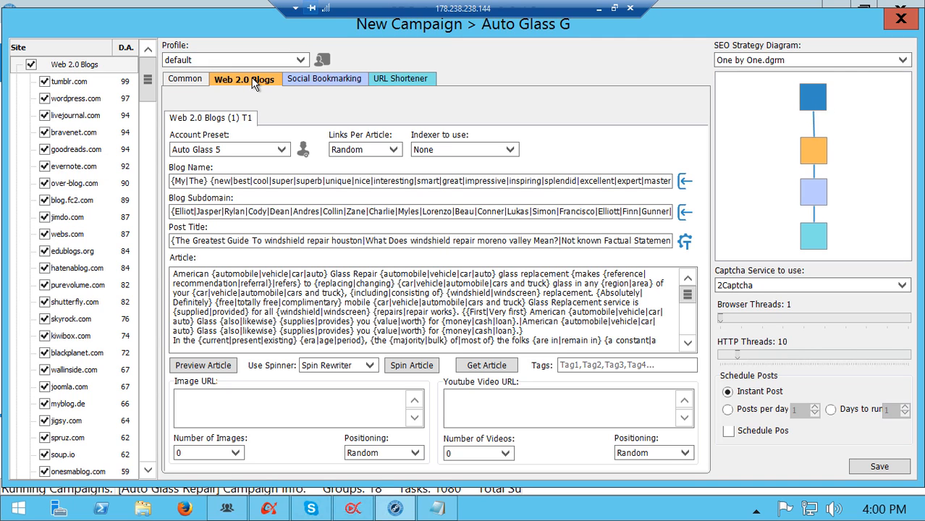
left_click(191, 81)
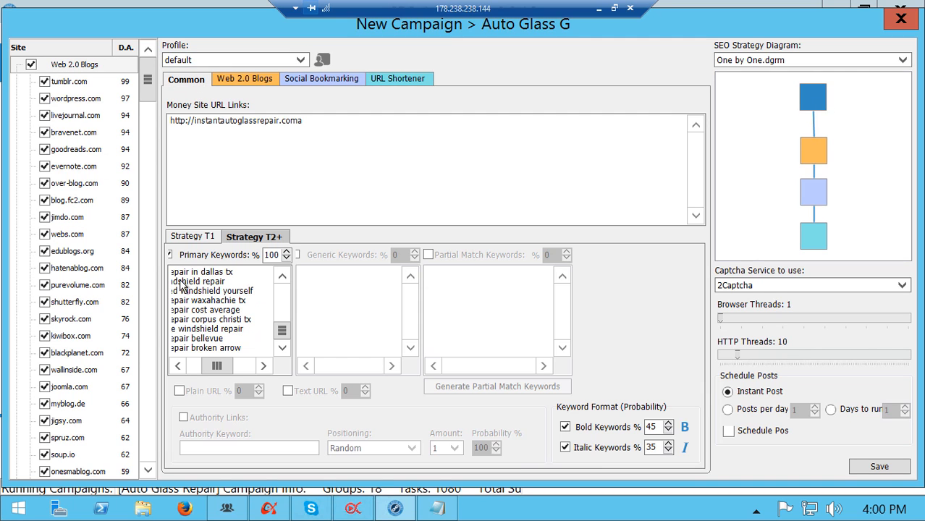
left_click(200, 238)
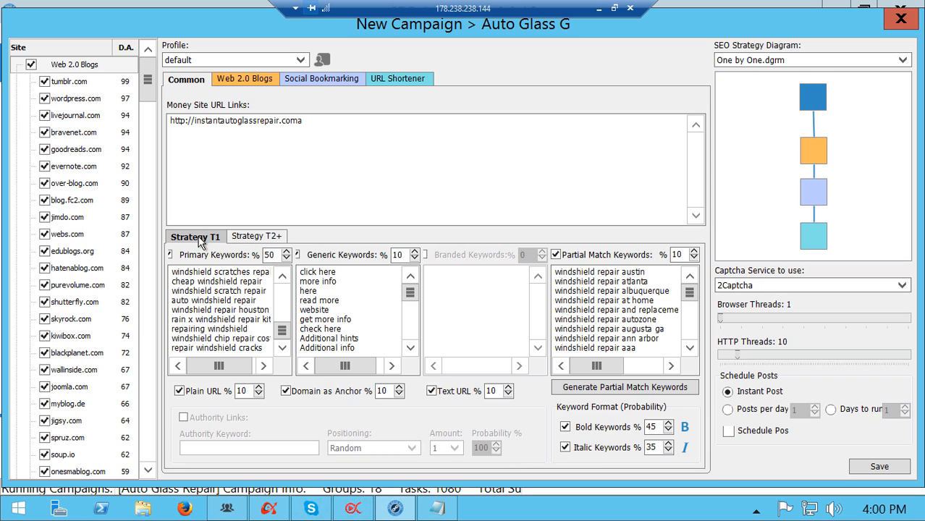
left_click(255, 82)
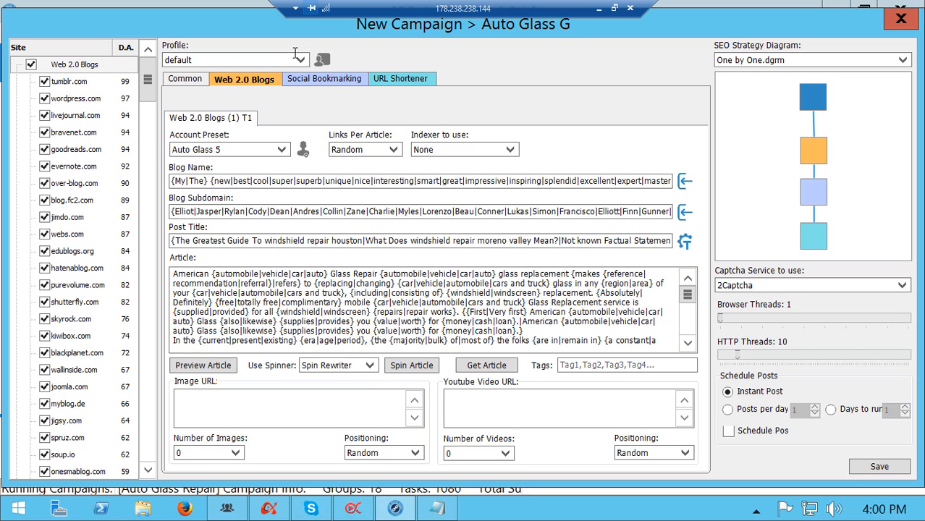
left_click(310, 82)
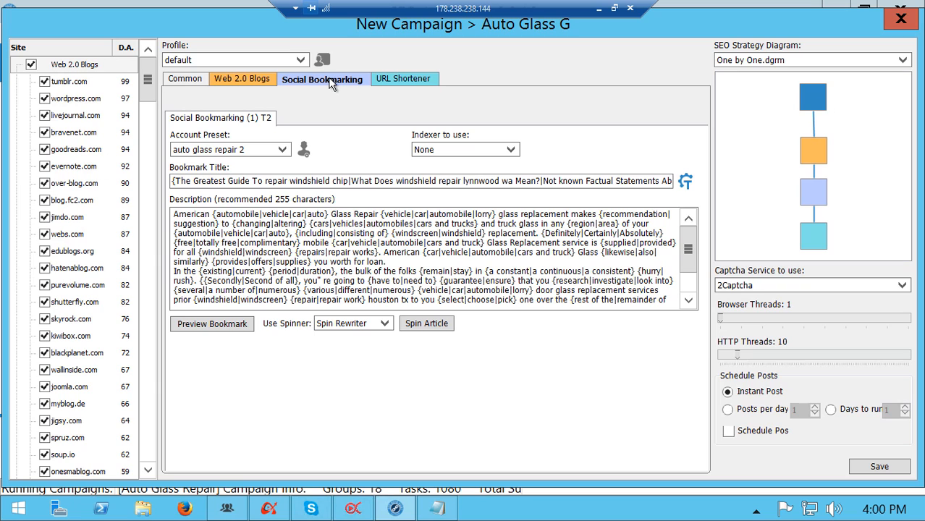
left_click(188, 80)
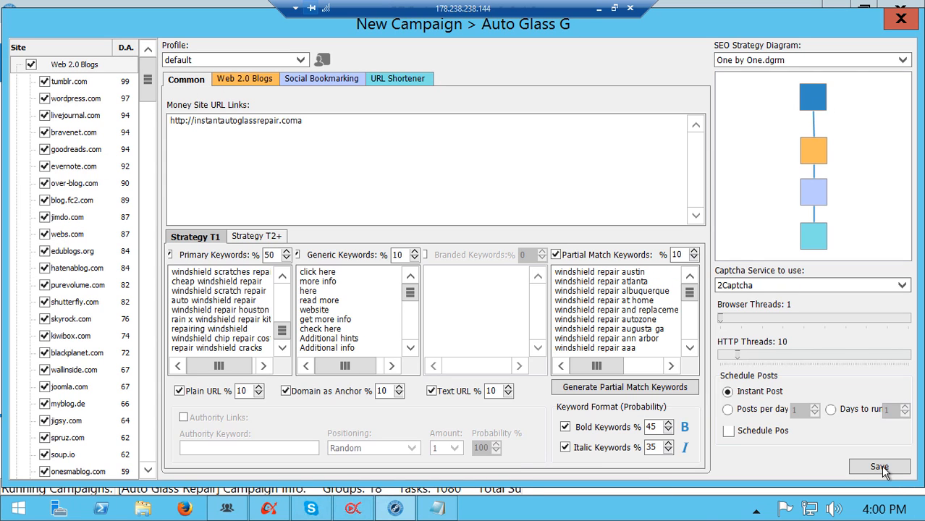
Step: Save the Auto Glass G campaign and display the details of its tasks
mouse_move(883, 472)
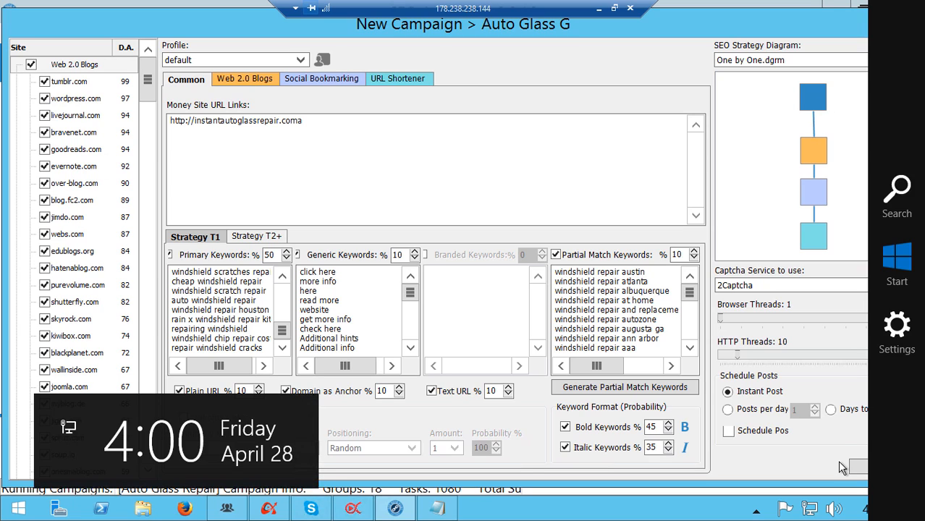
left_click(874, 467)
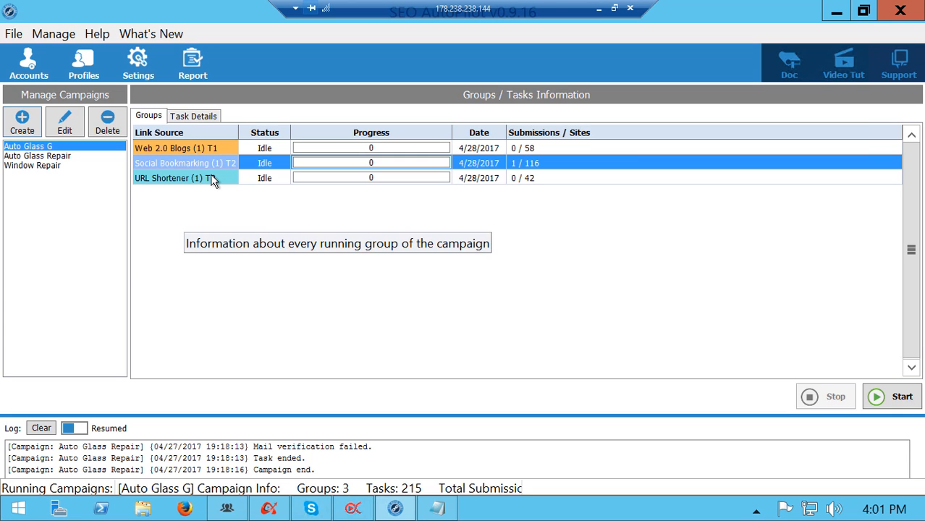
left_click(201, 123)
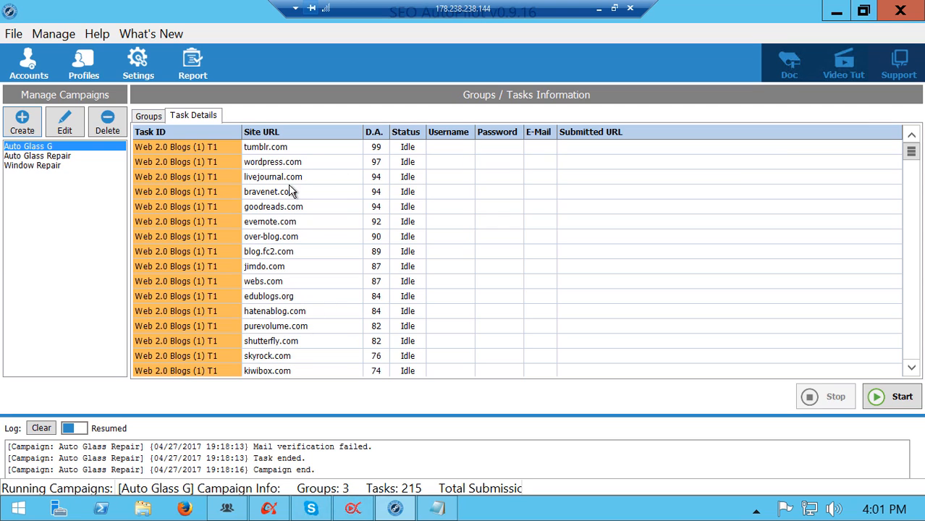
Step: Examine the Auto Glass Repair campaign's task results and the logs of its tumblr.com and livejournal.com tasks
left_click(39, 159)
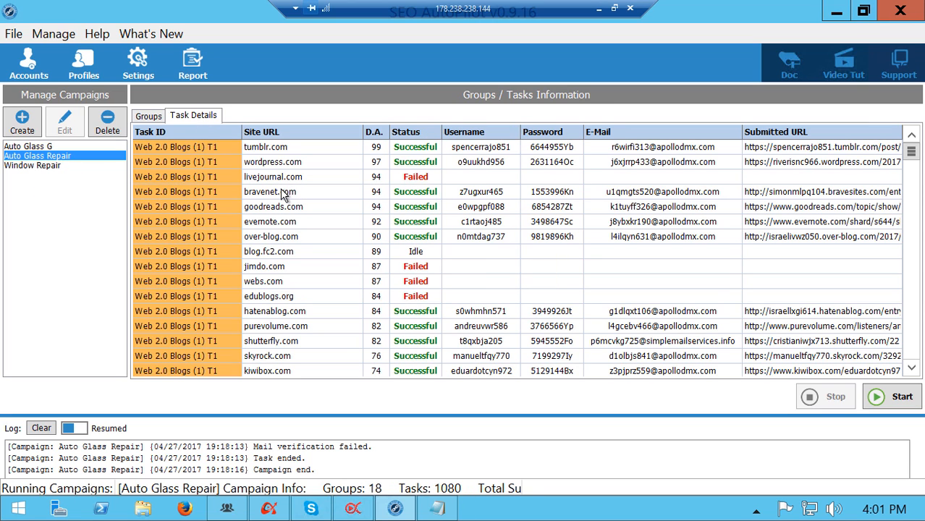
left_click(269, 148)
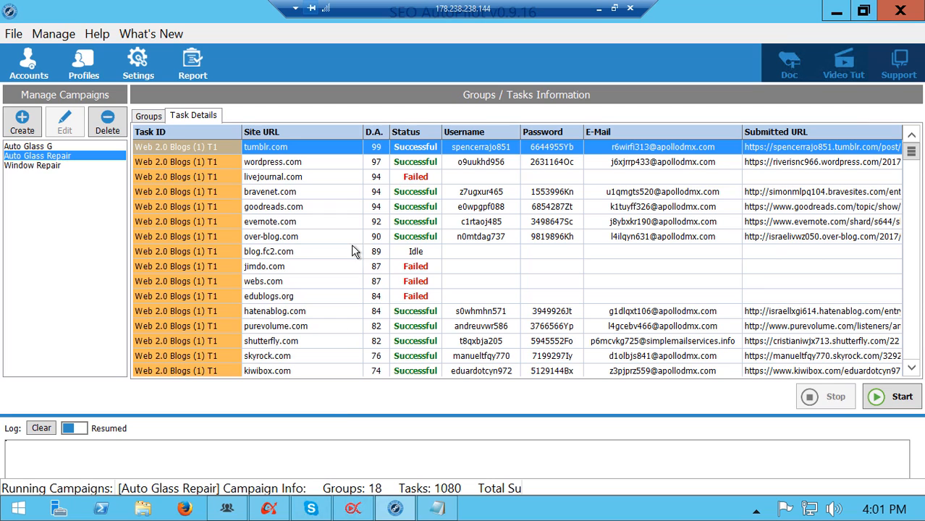
left_click(291, 178)
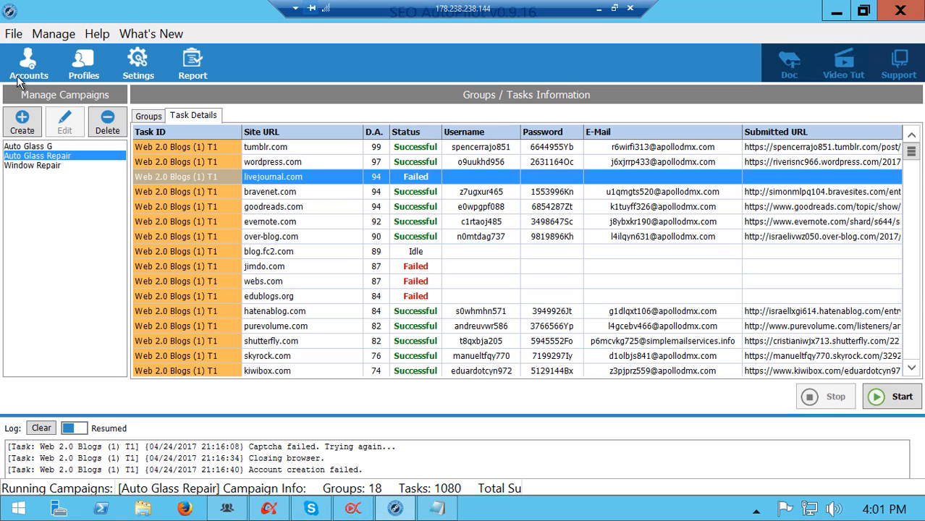
Step: Start running the Auto Glass G campaign
left_click(48, 146)
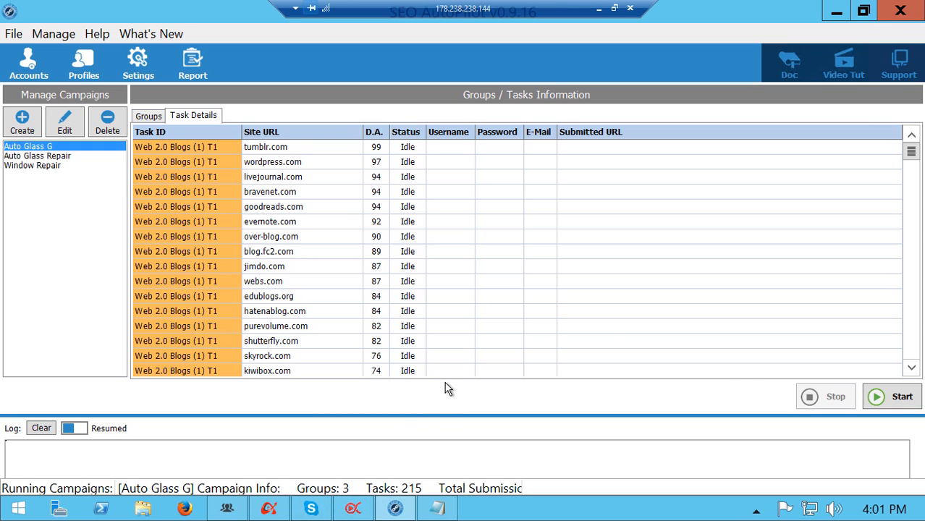
left_click(904, 399)
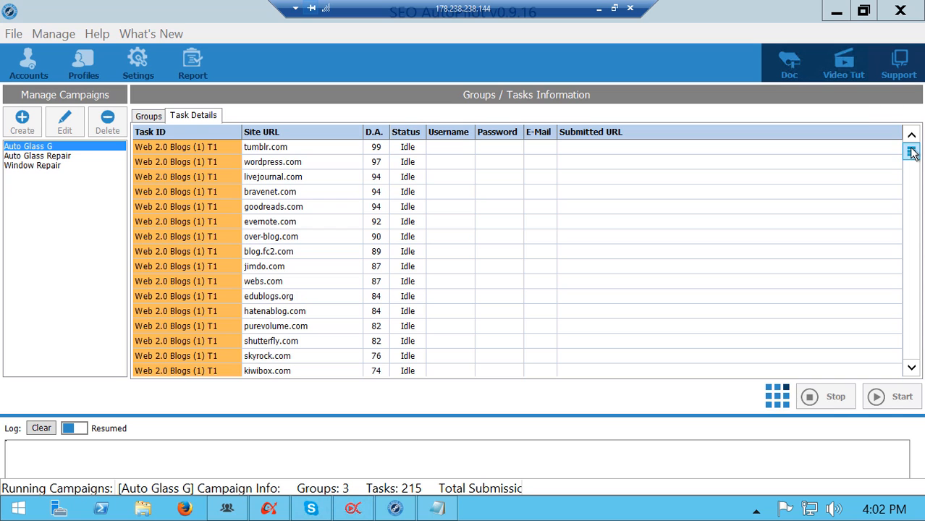
left_click_drag(912, 151, 891, 89)
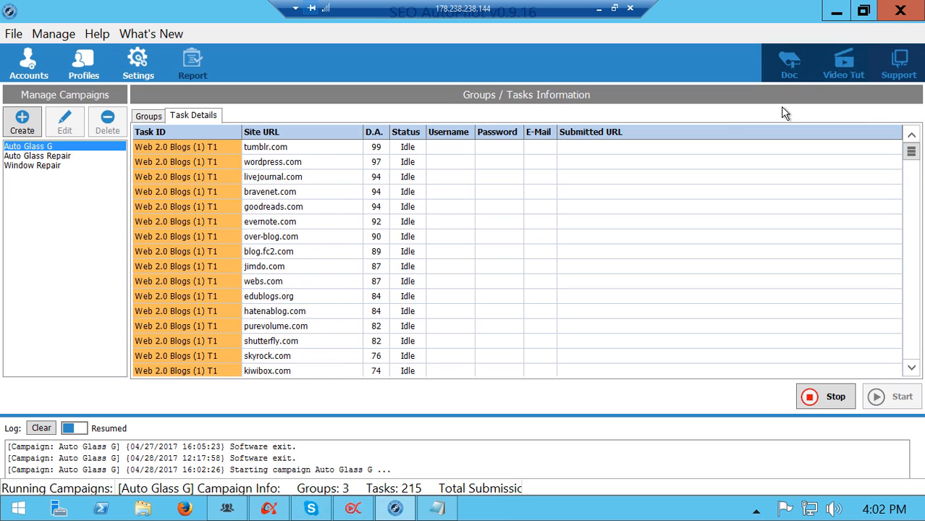